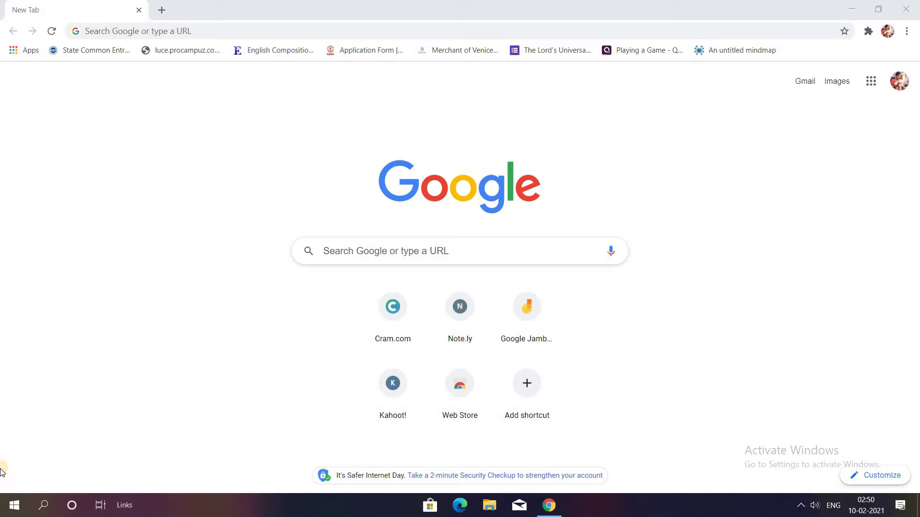
- Search Google for proprofs and open the ProProfs website from the results
click(355, 243)
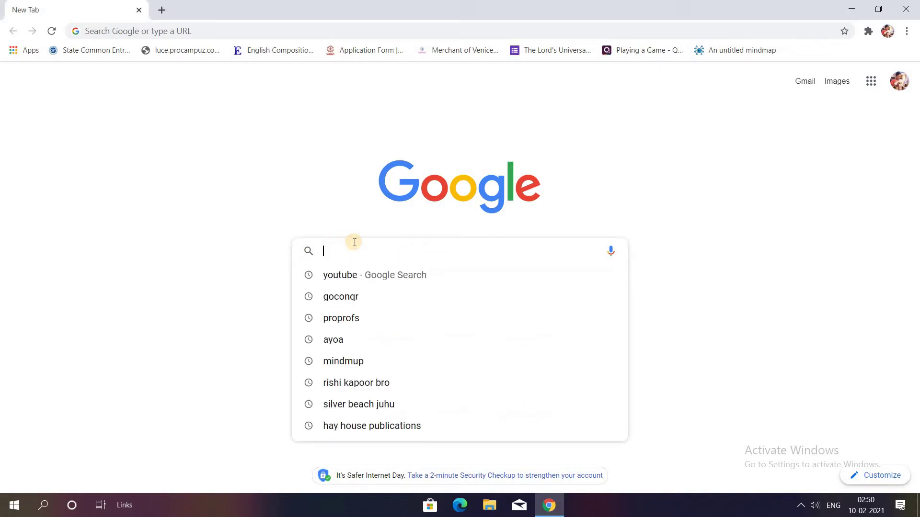
click(344, 318)
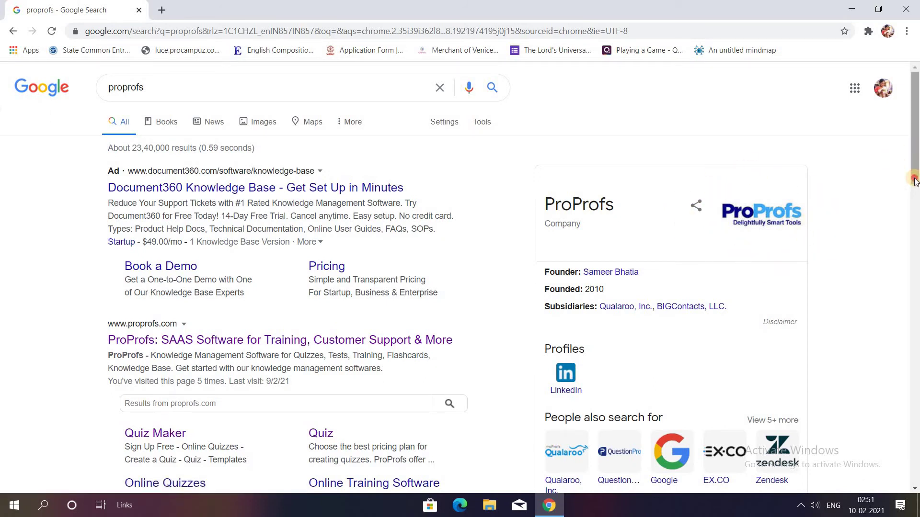
scroll(894, 159, down, 4)
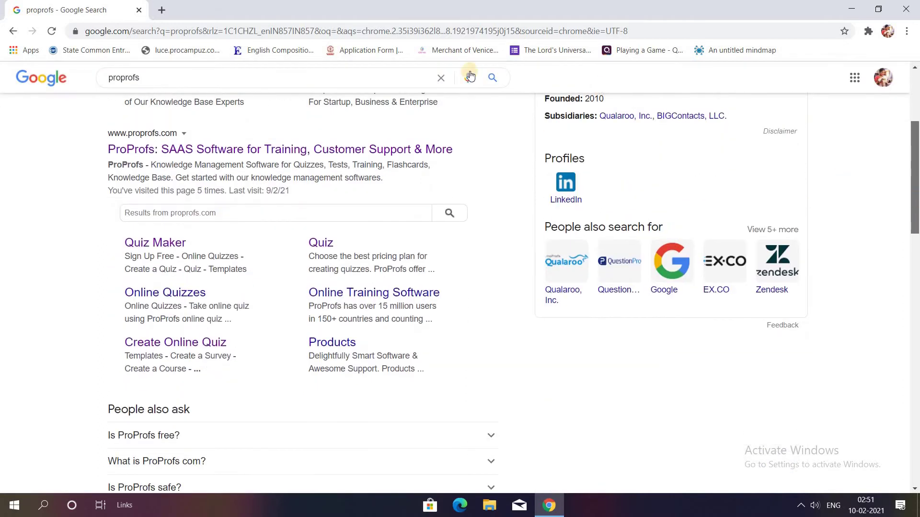
click(262, 152)
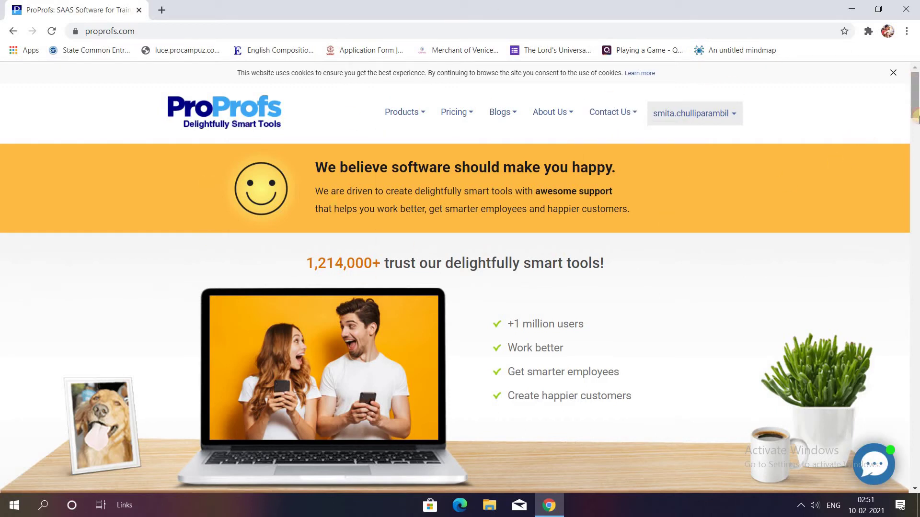
- Look over the tools offered on the ProProfs home page and open the Quiz Maker product
drag(915, 98, 916, 152)
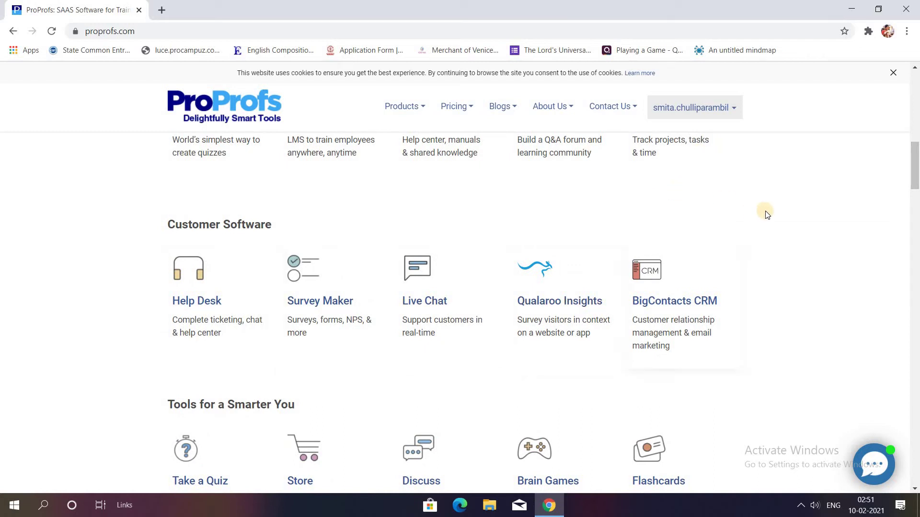
scroll(917, 153, up, 3)
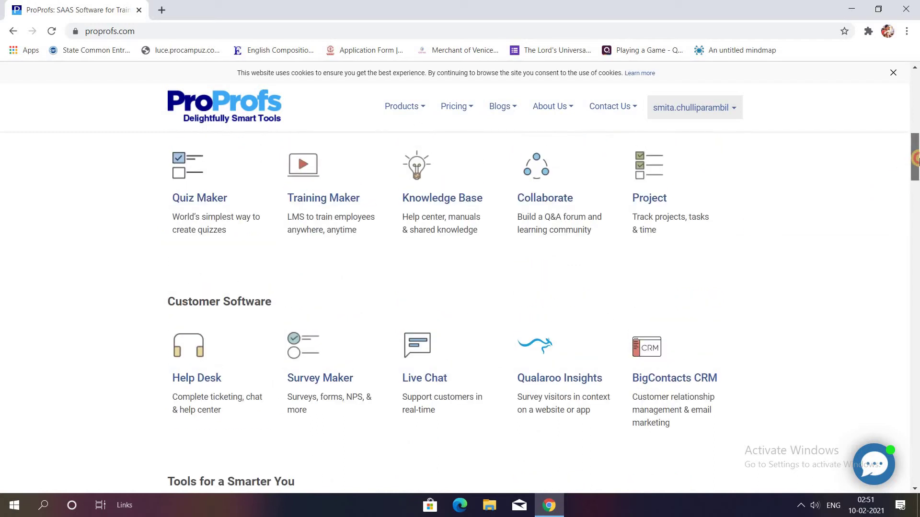
drag(916, 129, 916, 76)
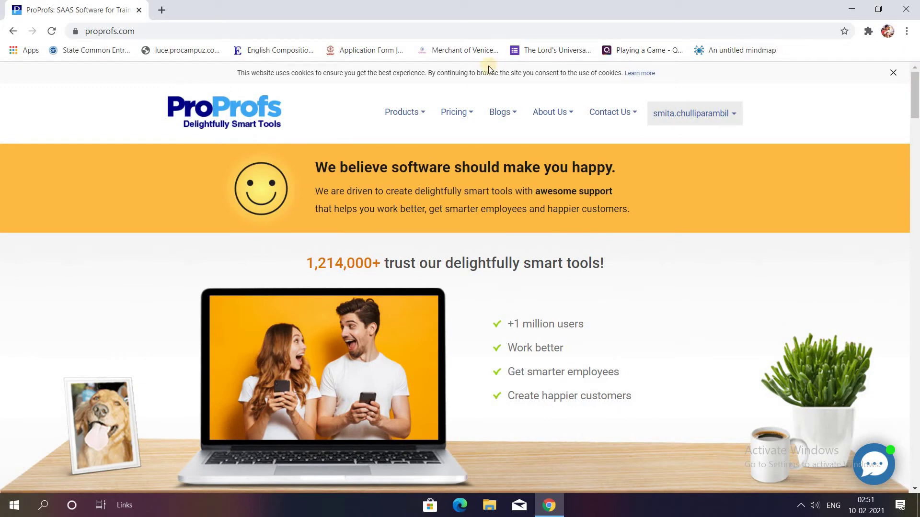
mouse_move(427, 112)
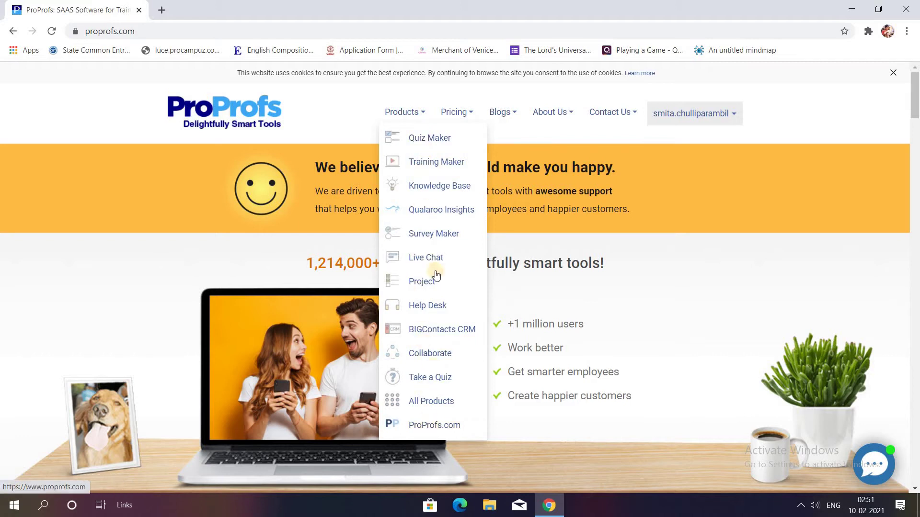
click(430, 139)
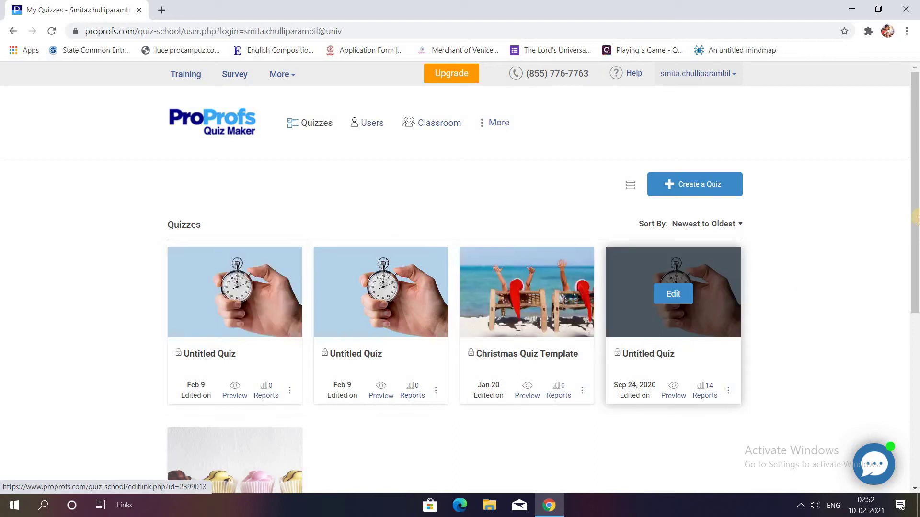
- Start creating a new quiz and choose the scored quiz type
scroll(916, 181, down, 3)
scroll(916, 182, up, 3)
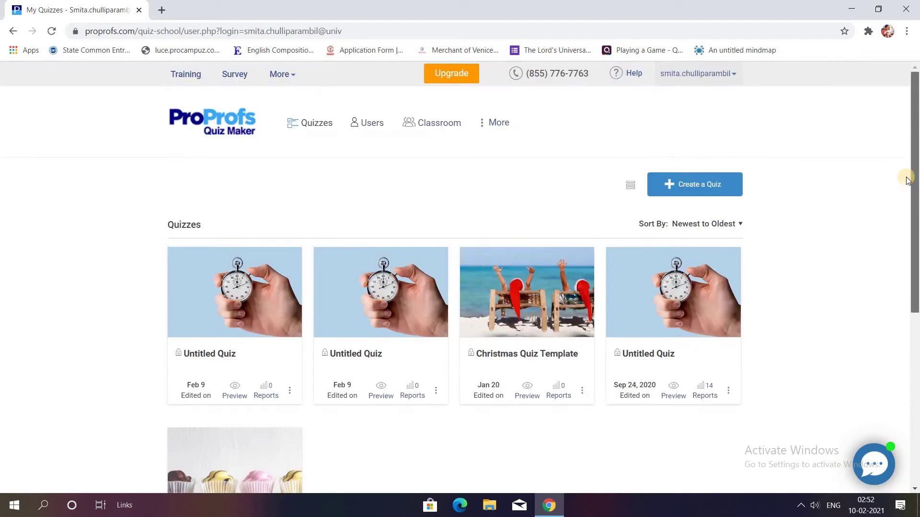
click(693, 188)
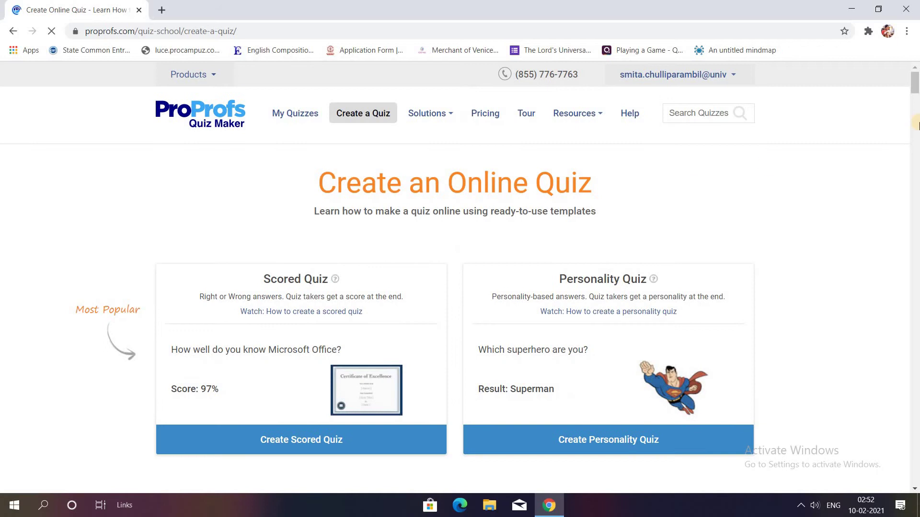
scroll(916, 94, down, 5)
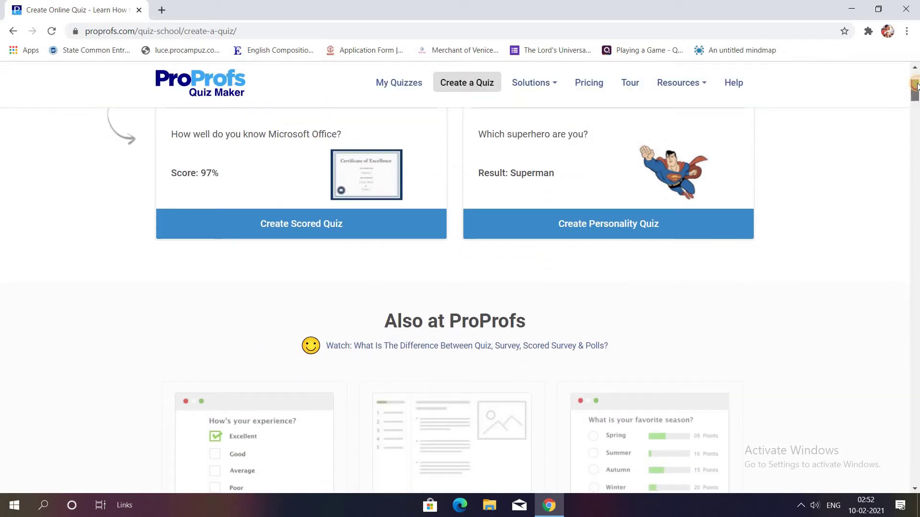
scroll(916, 85, up, 4)
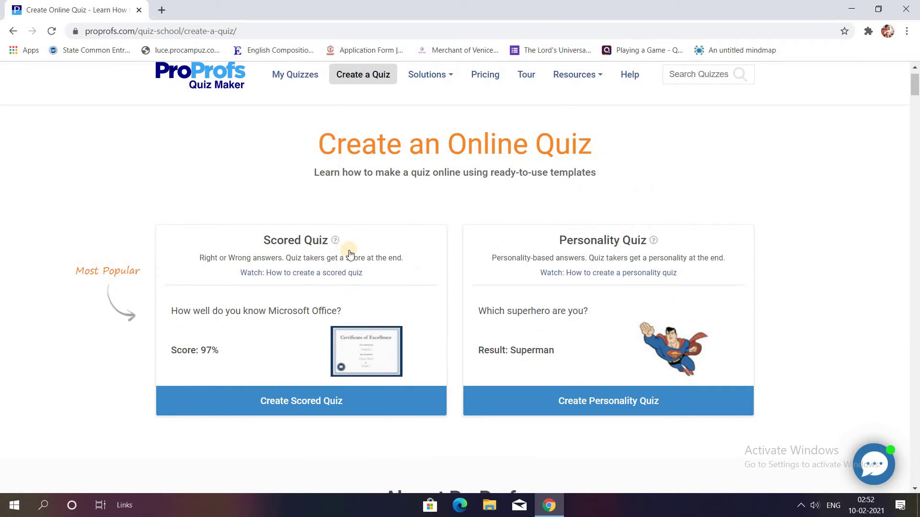
click(285, 404)
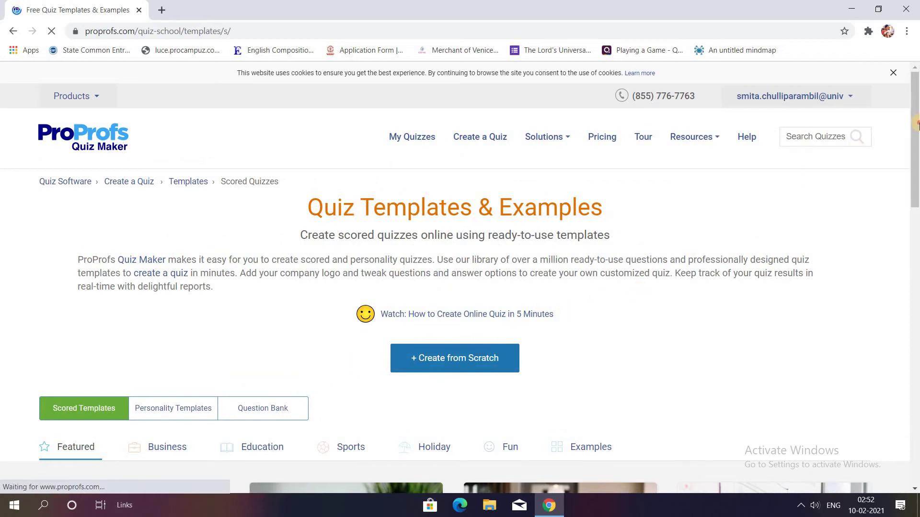
- Look through the featured scored quiz templates, and choose to create the quiz from scratch
click(915, 143)
drag(915, 151, 915, 306)
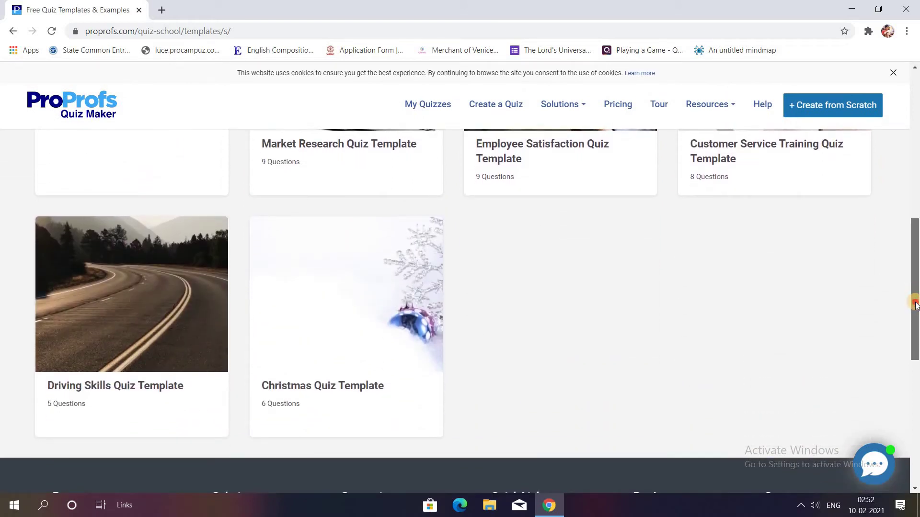
scroll(915, 277, up, 3)
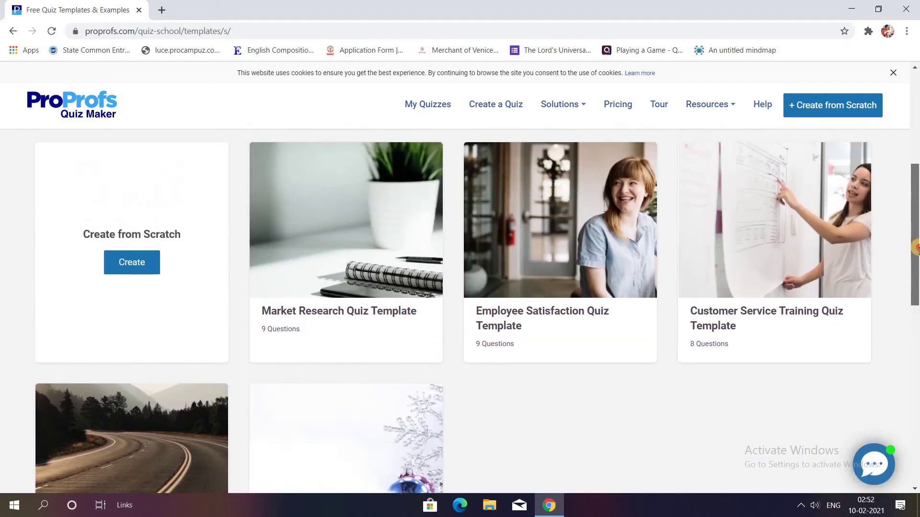
drag(915, 249, 915, 188)
scroll(475, 167, down, 1)
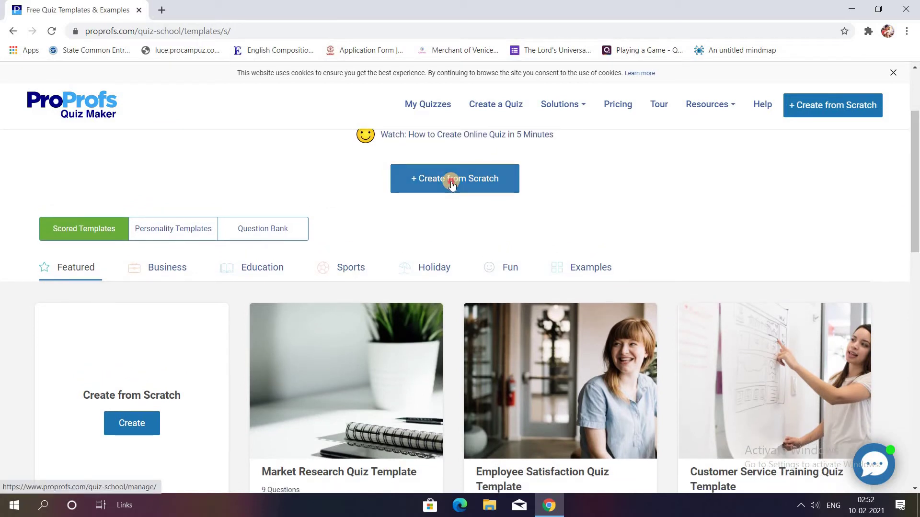
click(452, 185)
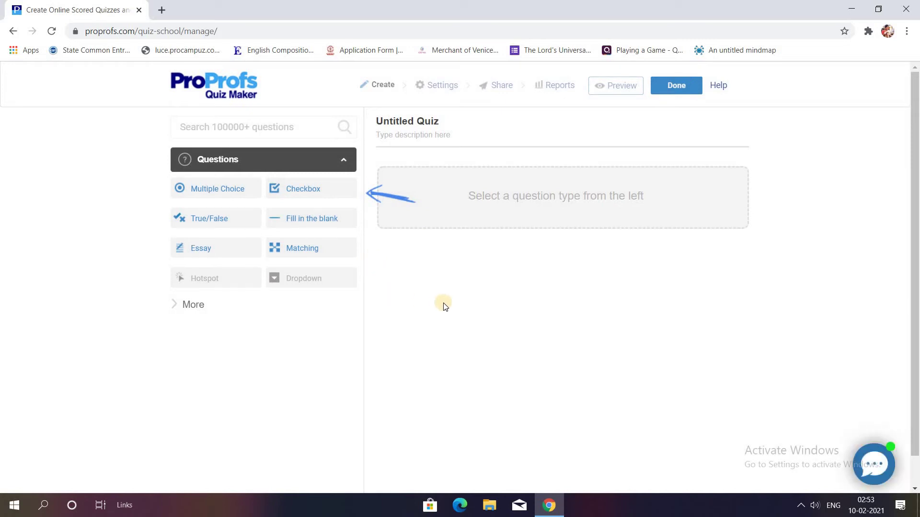
- Open the untitled quiz's title and description for editing
click(409, 122)
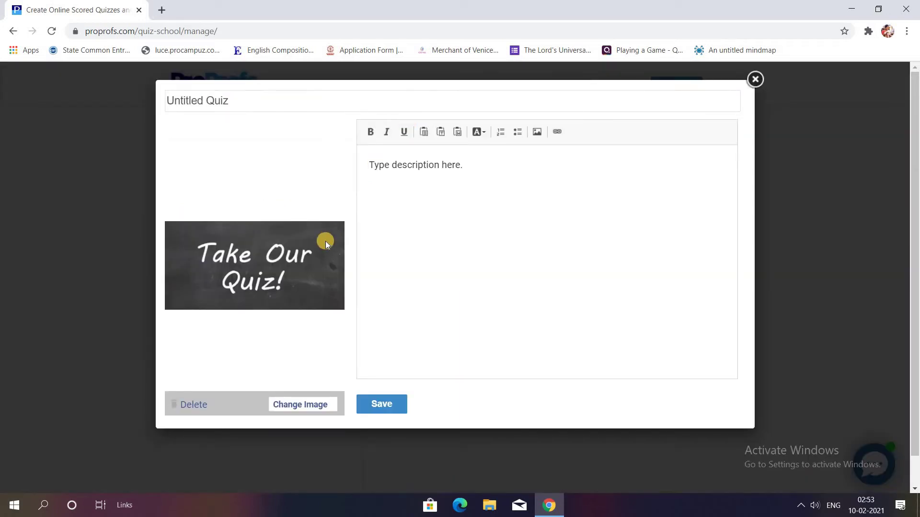
click(435, 168)
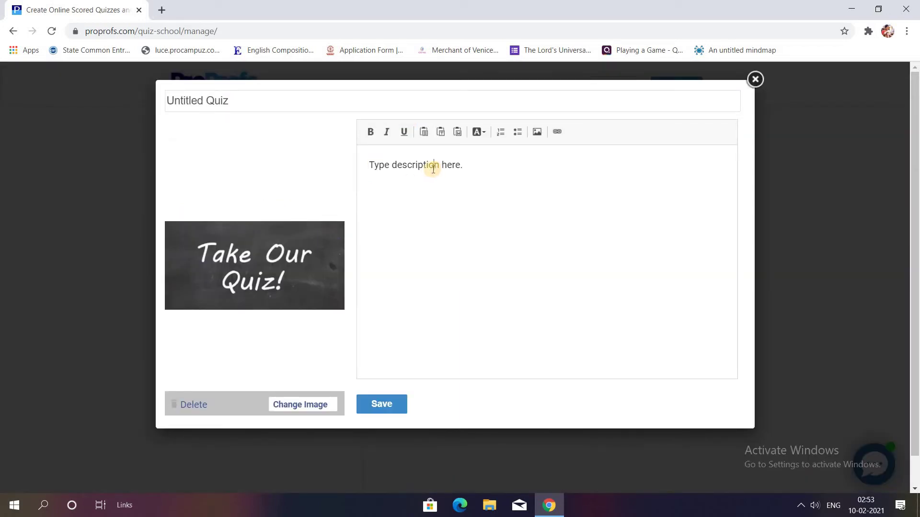
click(370, 133)
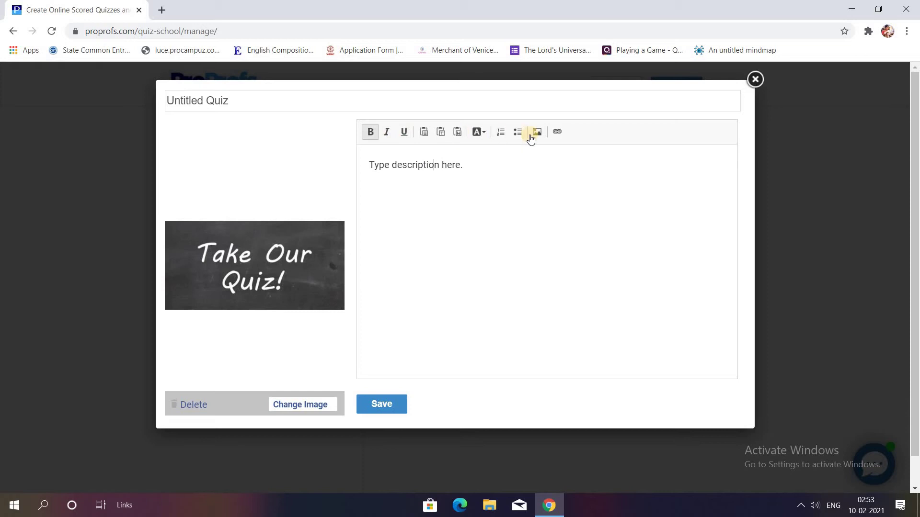
click(386, 136)
click(405, 136)
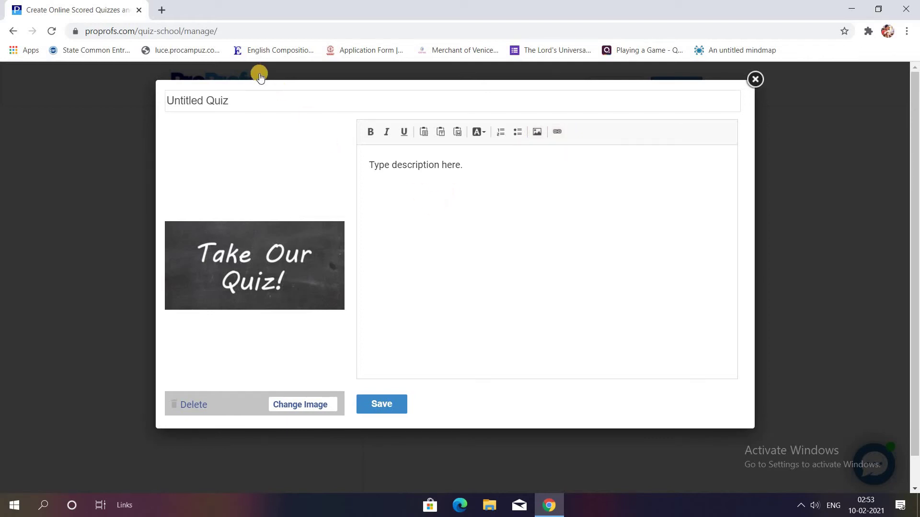
- Title the quiz GEOGRAPHY and insert the description text "THIS QUIZ IS ABOUT MODES OF TRANSPORTATION"
click(252, 91)
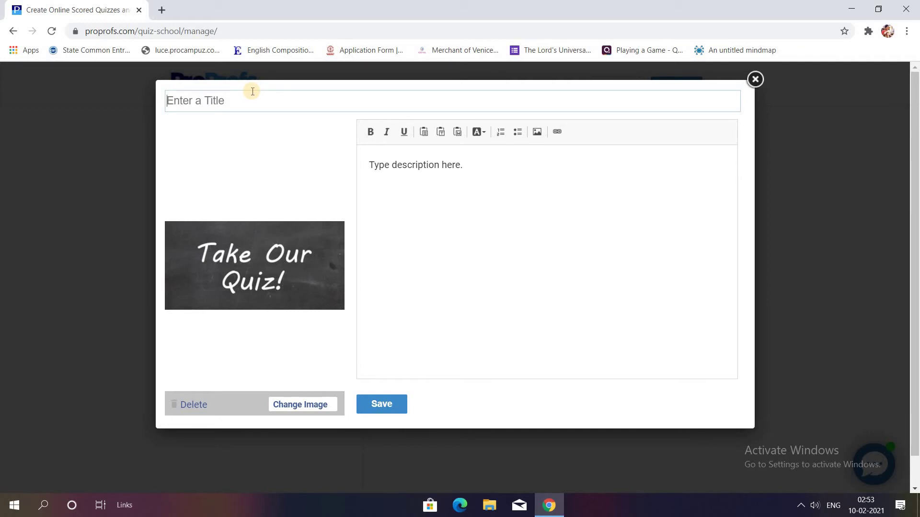
text(GEOGRAPHY)
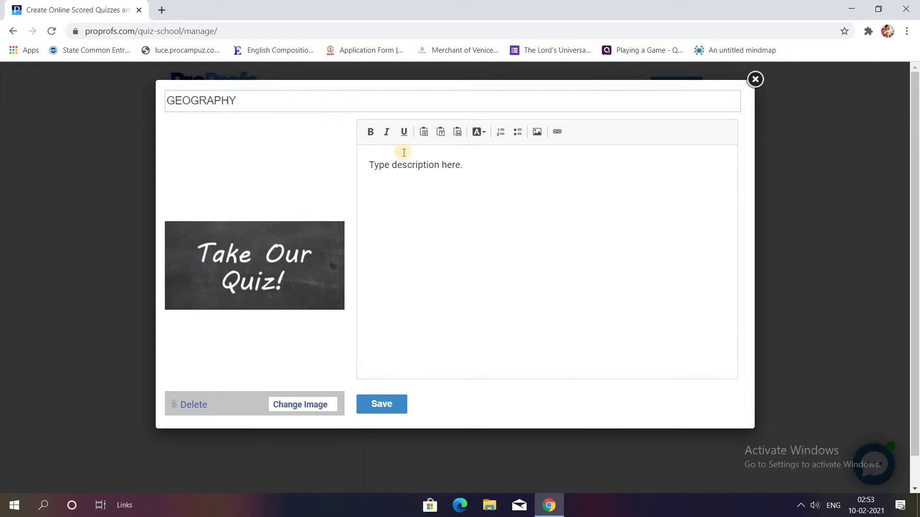
click(419, 157)
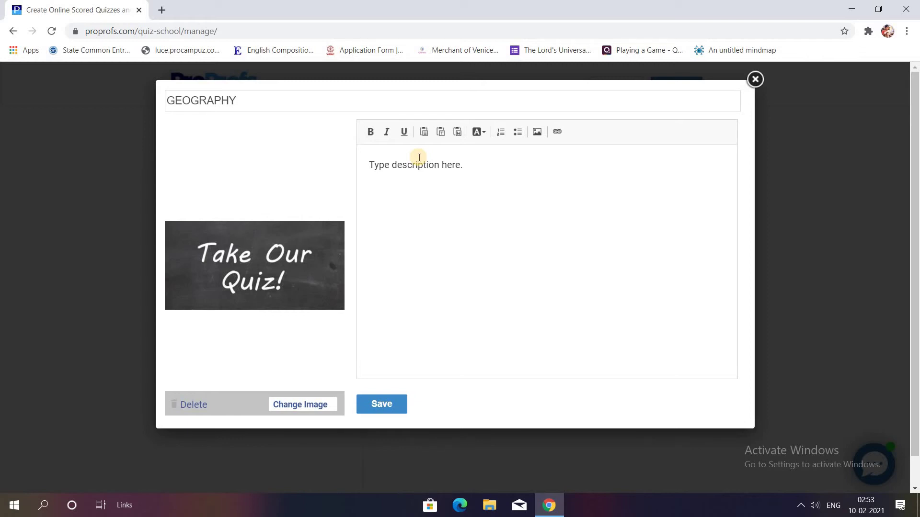
text(THIS QUIZ IS ABOUT )
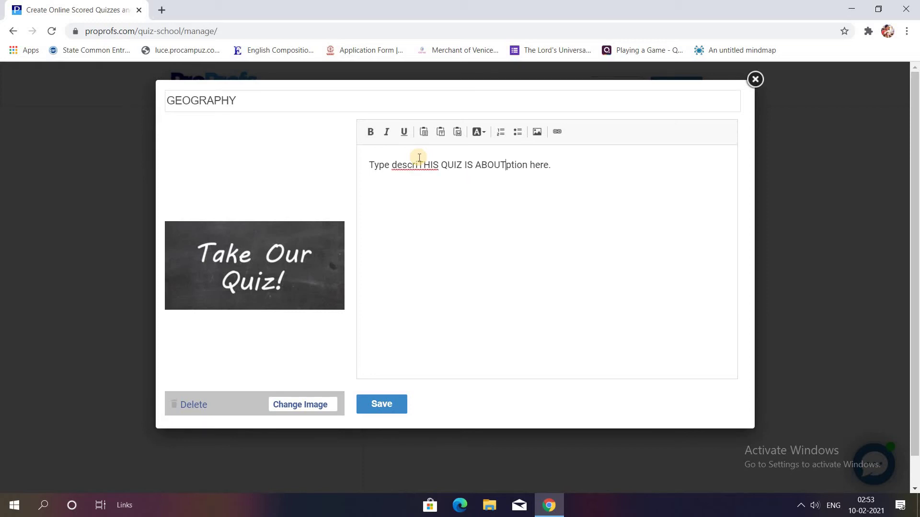
text(MODES OF)
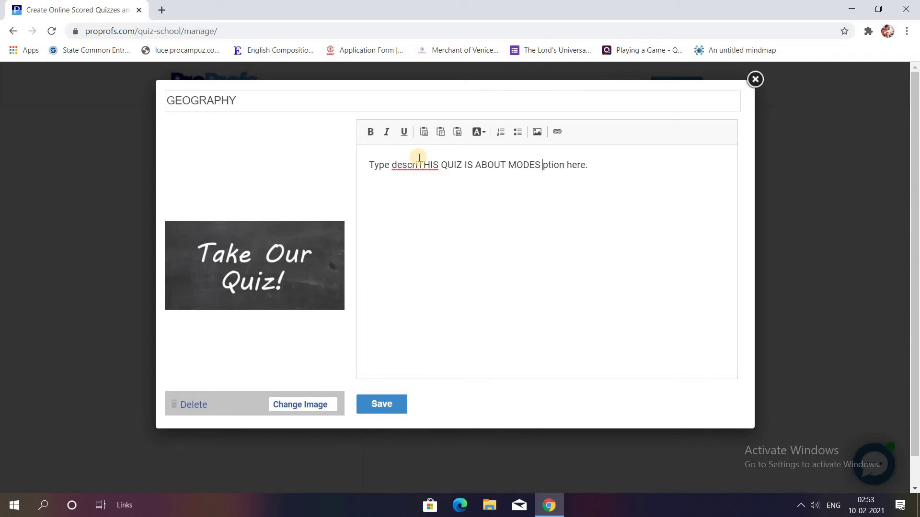
text( TRA)
text(NSPORTA)
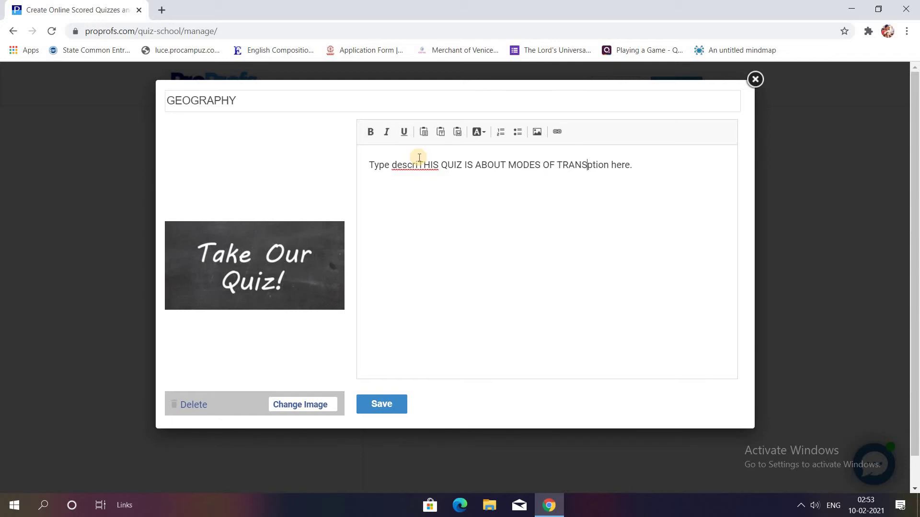
text(TION)
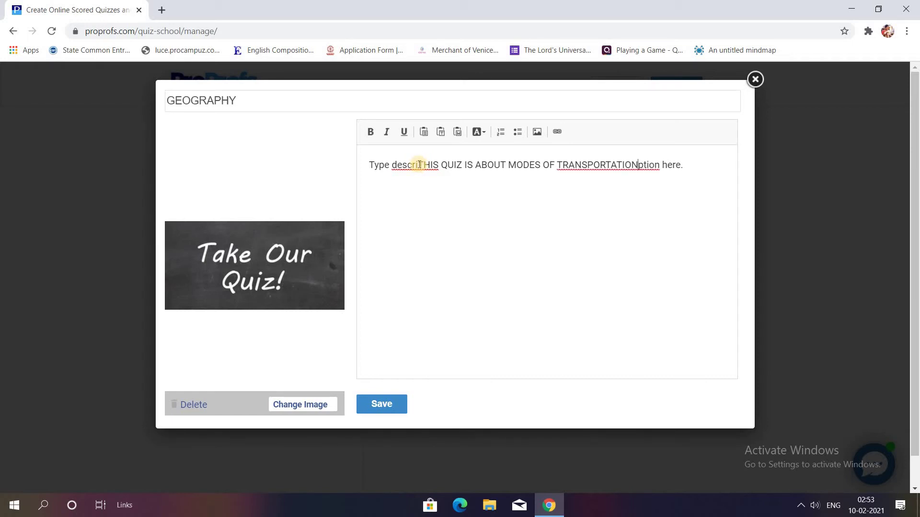
- Delete the leftover placeholder text before and after the description sentence, and save the quiz details
drag(418, 166, 358, 163)
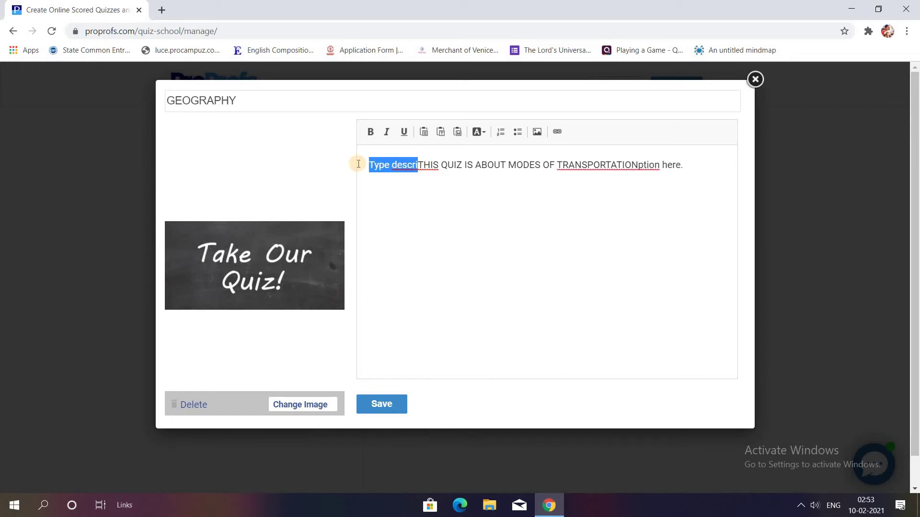
key(BackSpace)
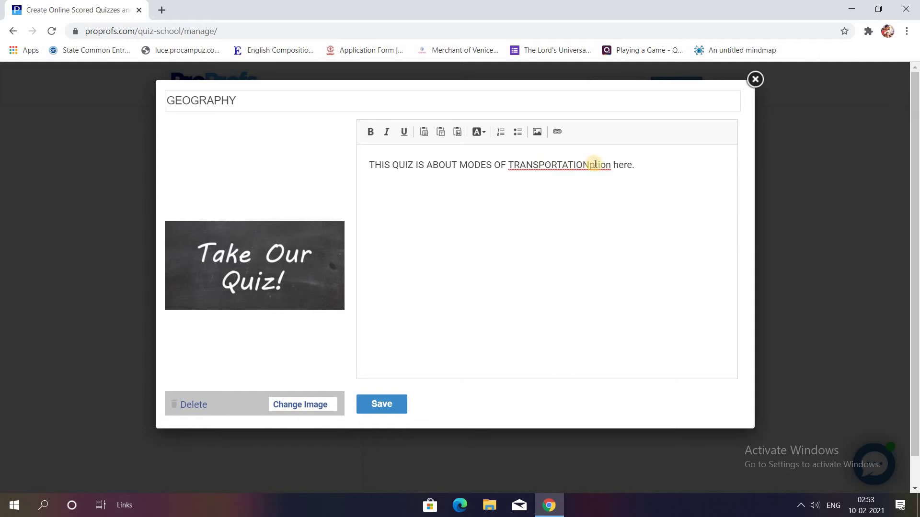
drag(635, 165, 591, 165)
key(BackSpace)
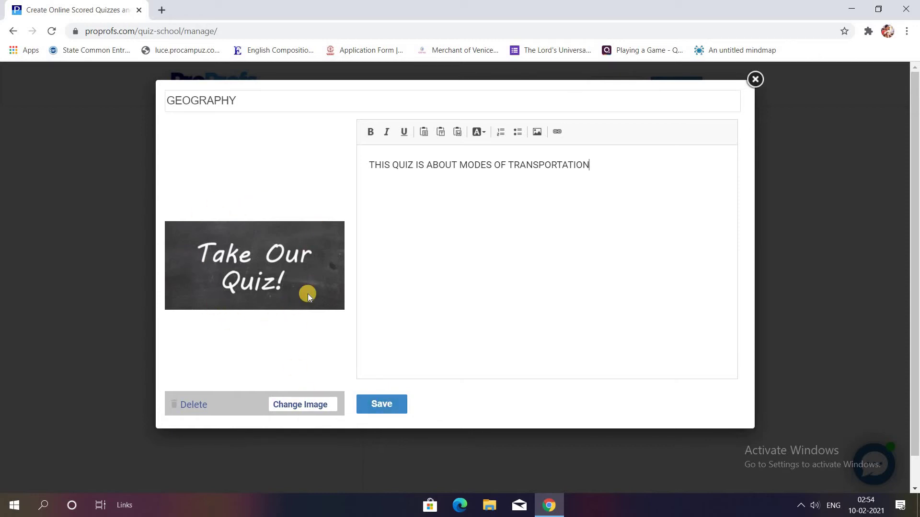
click(391, 407)
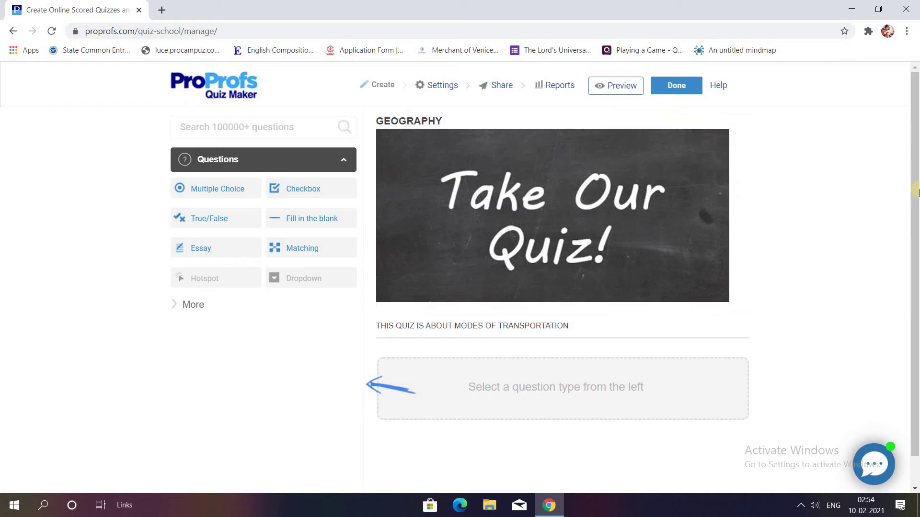
scroll(916, 245, down, 1)
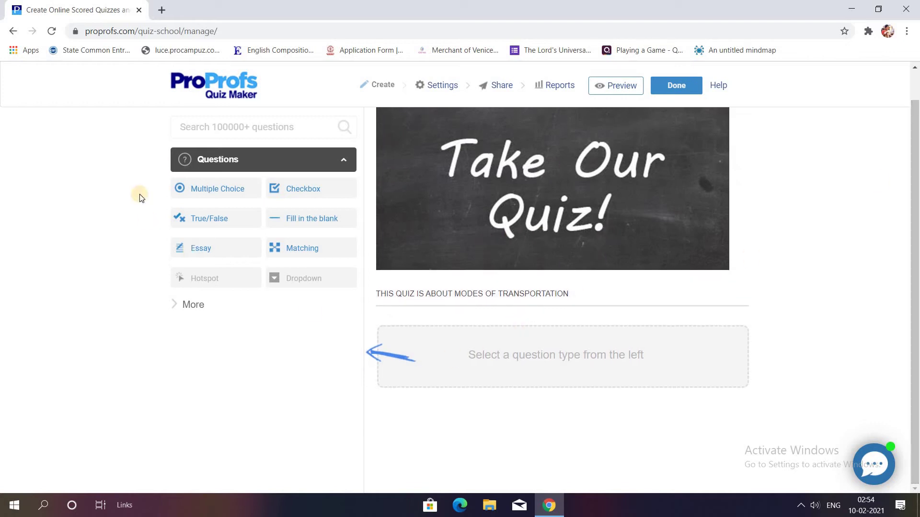
click(219, 191)
click(289, 191)
click(294, 218)
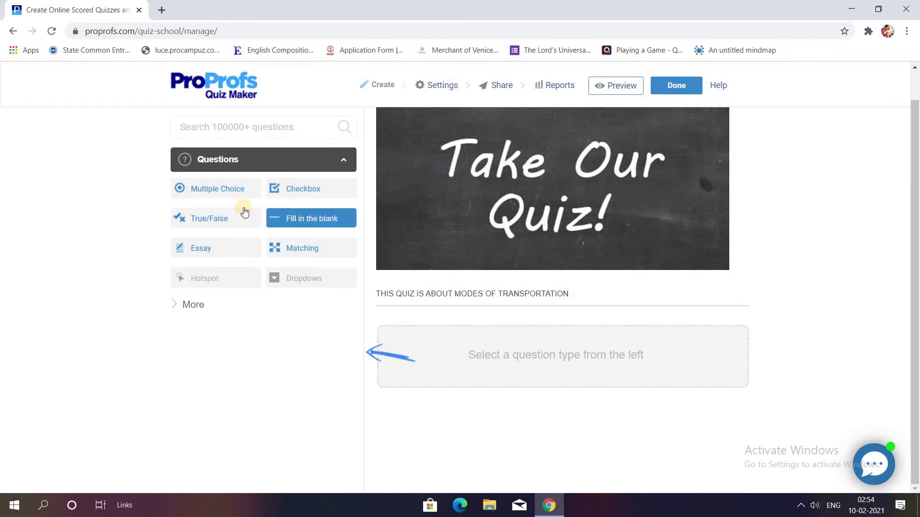
click(235, 220)
click(223, 246)
click(280, 249)
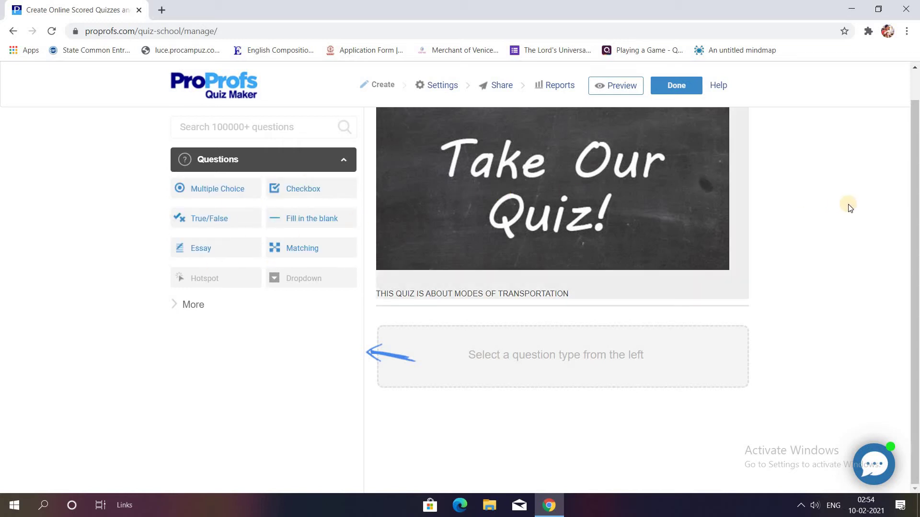
click(917, 234)
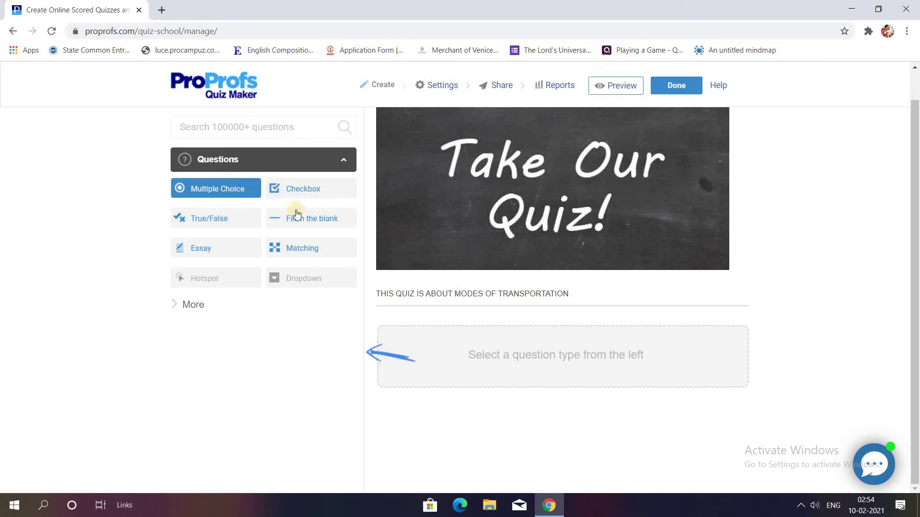
- Add a multiple-choice question to the quiz with the text "Which is the cheapest mode of transportation ?"
click(215, 190)
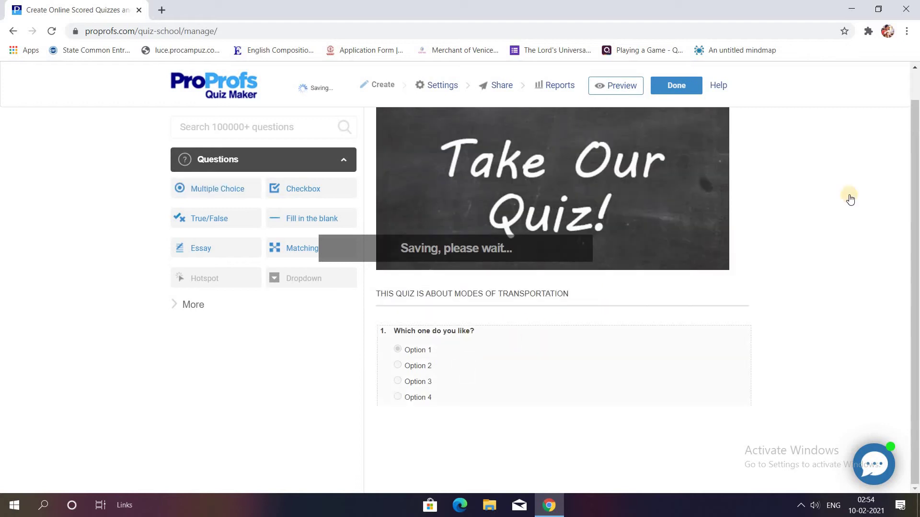
click(477, 332)
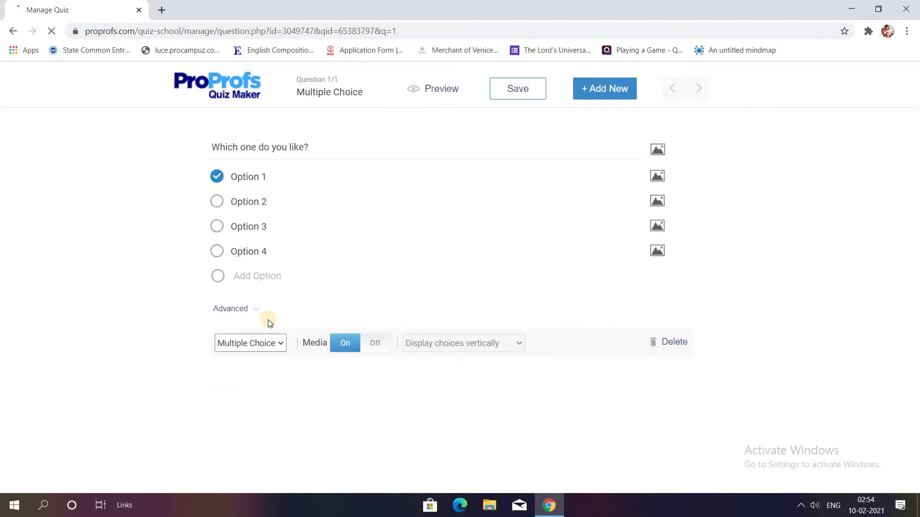
click(303, 145)
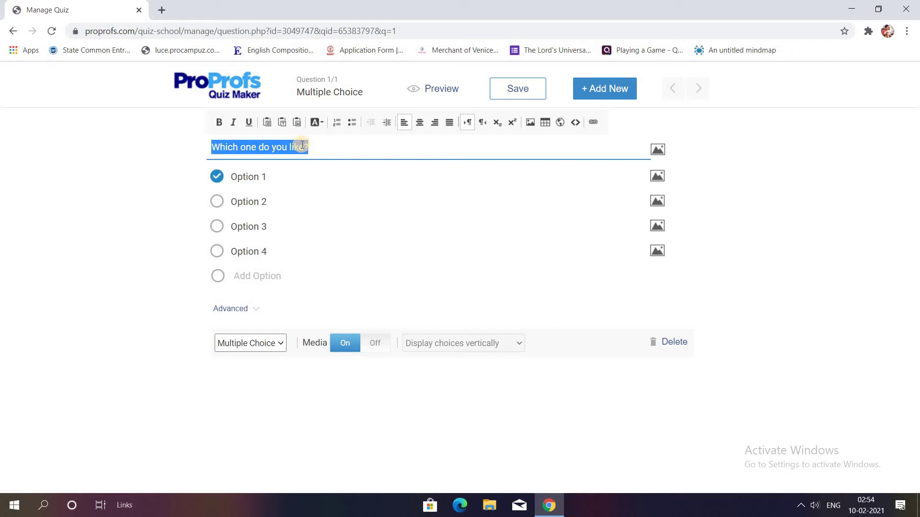
text(W)
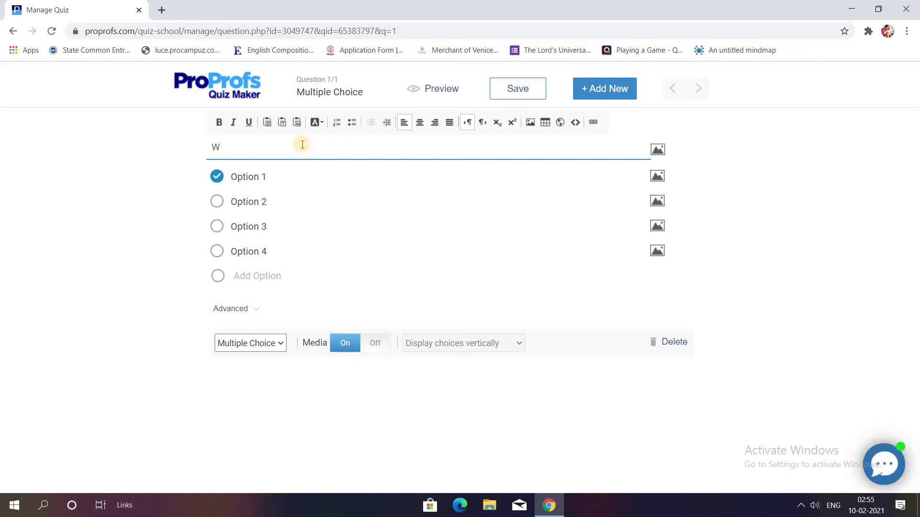
text(hich is the cheapest mo)
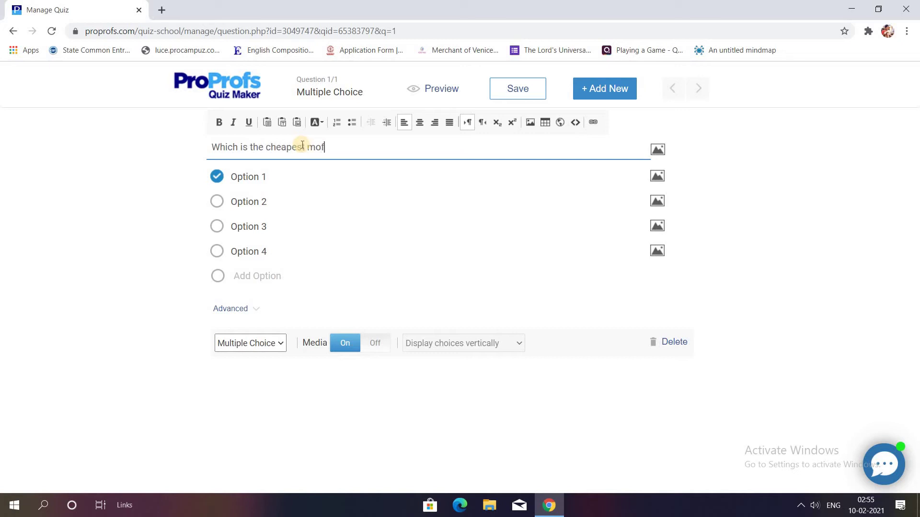
text(de of transportation ?)
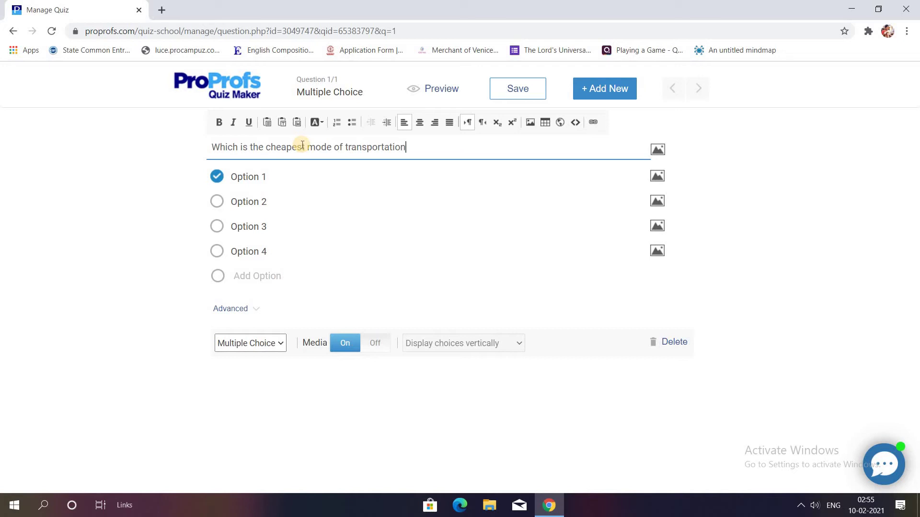
- Fill in the first three answer options as Railways, Roadways and Airways
click(264, 179)
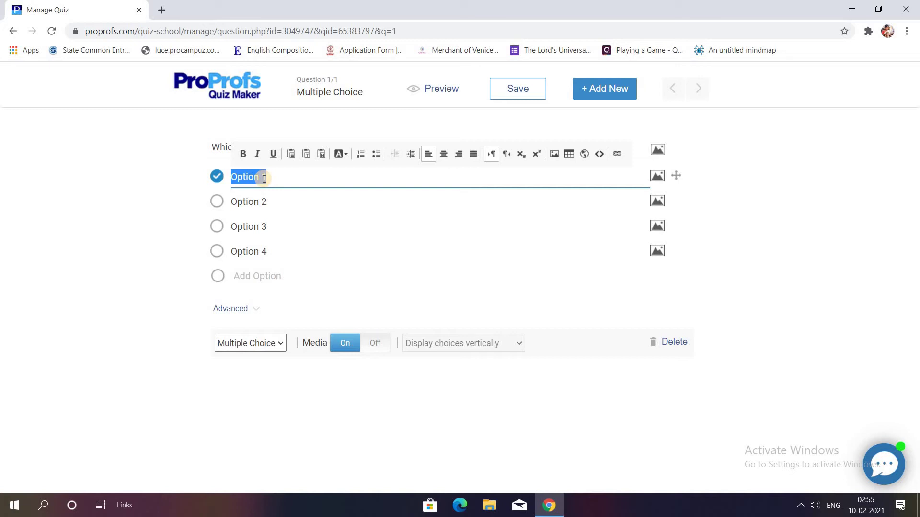
text(Railways)
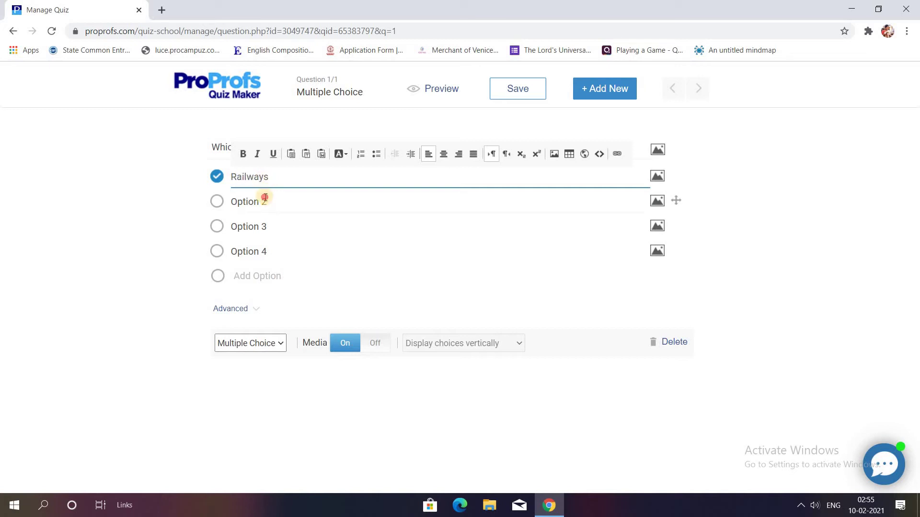
click(265, 197)
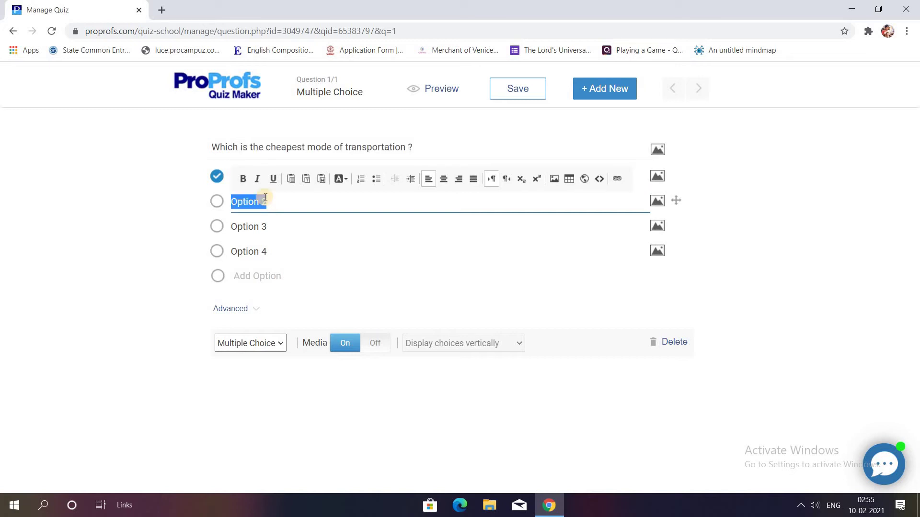
text(Roadways)
click(271, 226)
text(Airways)
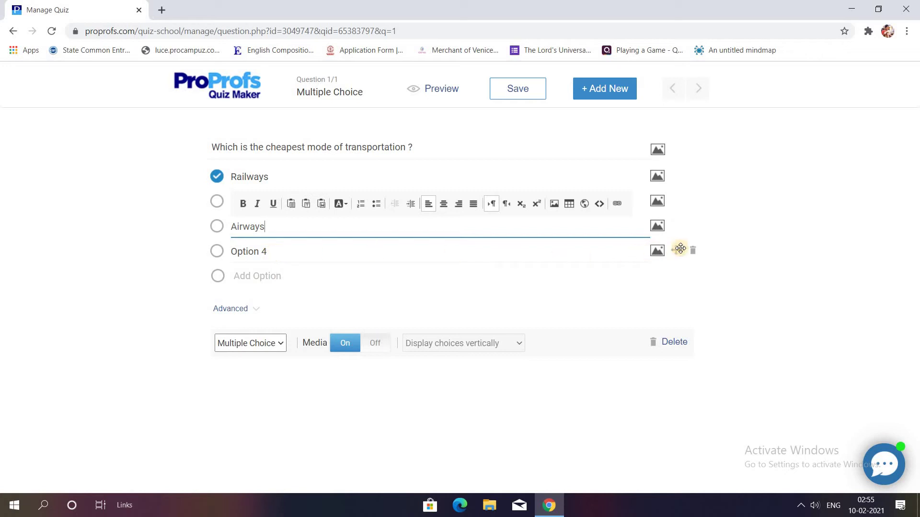
- Delete the unused fourth option, mark Roadways as the correct answer, and save the question
click(694, 251)
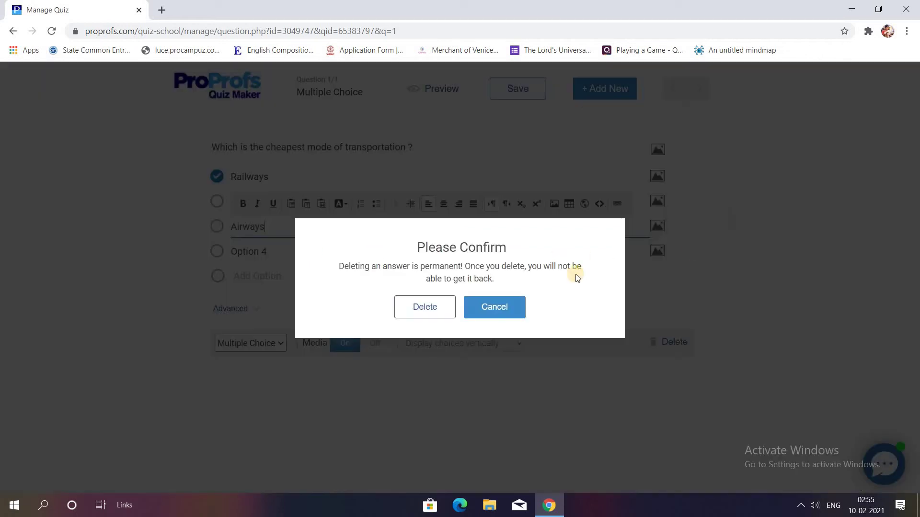
click(435, 312)
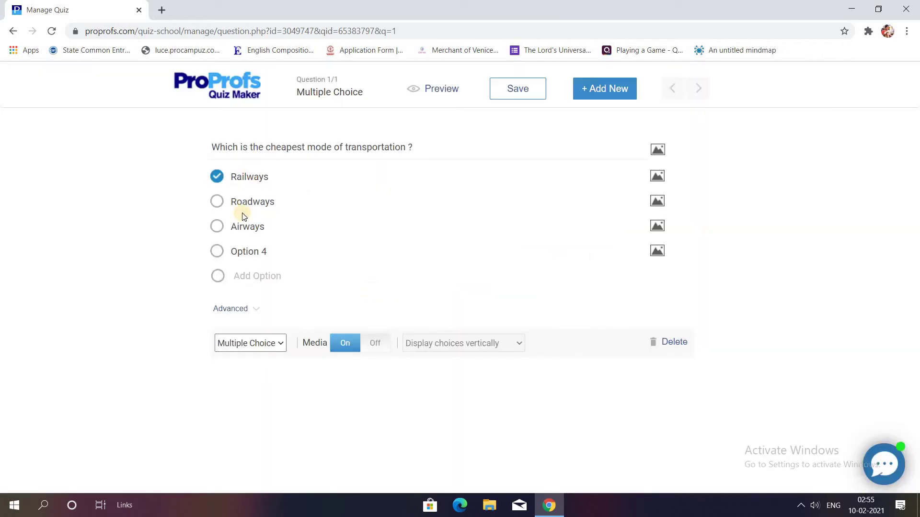
click(217, 202)
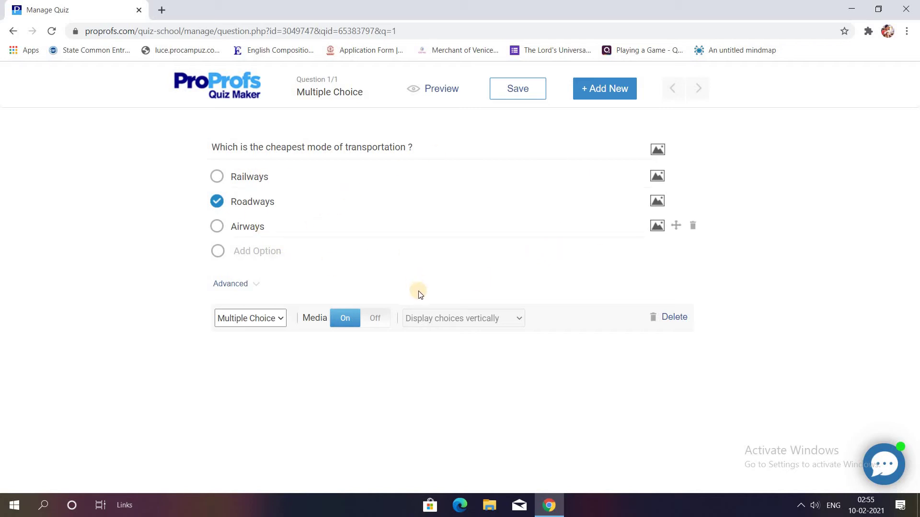
click(521, 94)
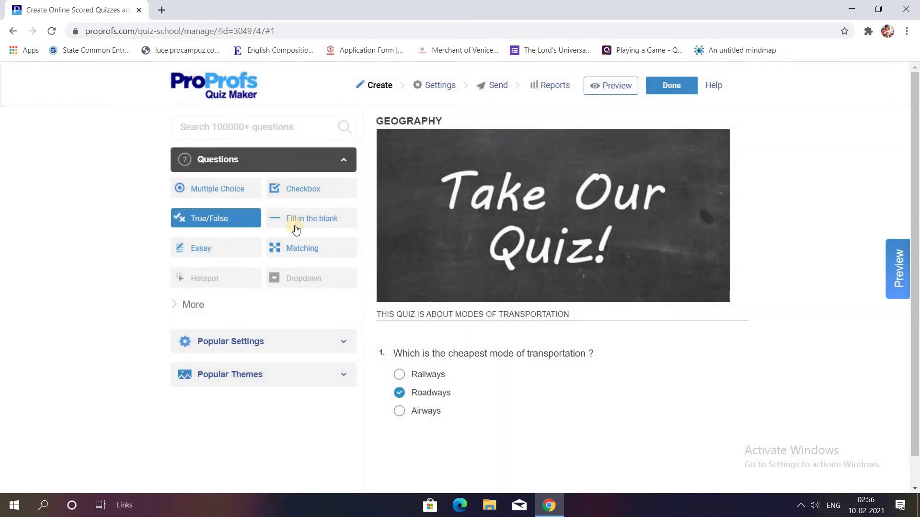
- Add a true/false question with the statement "Airways is convenient for long journeys."
click(283, 221)
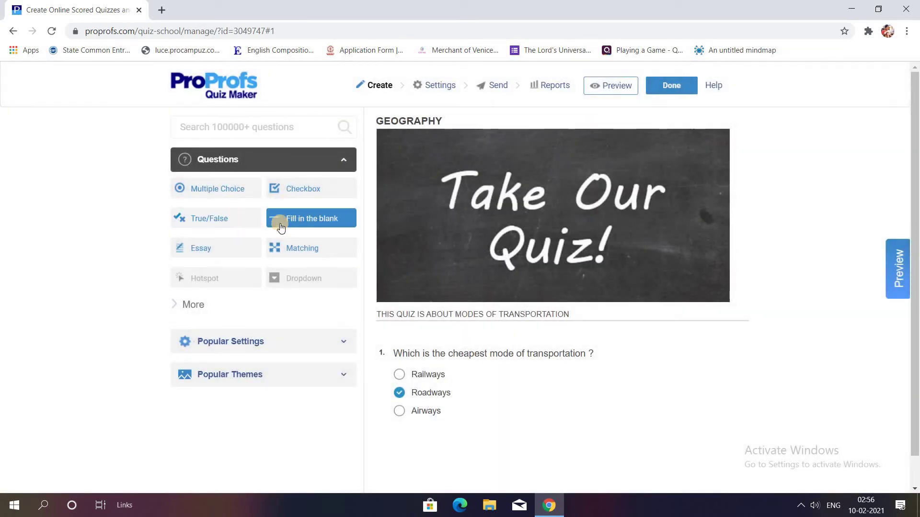
click(234, 218)
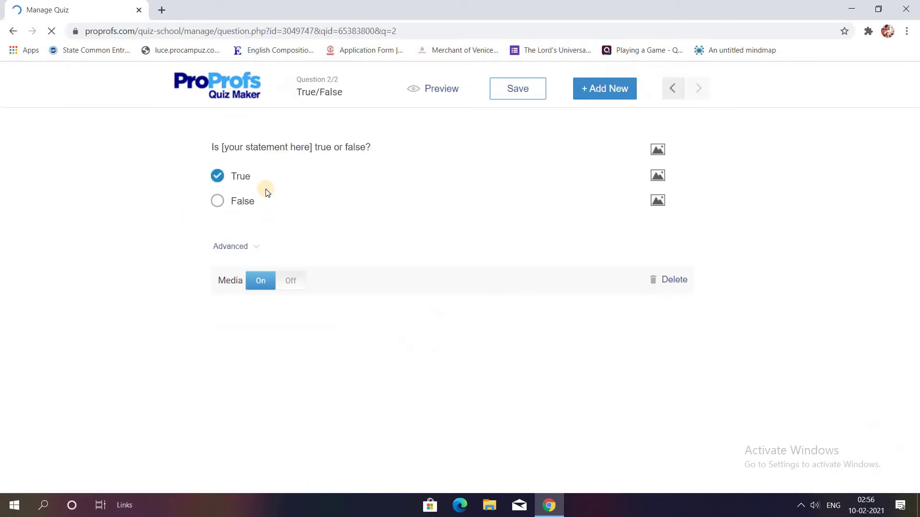
click(268, 147)
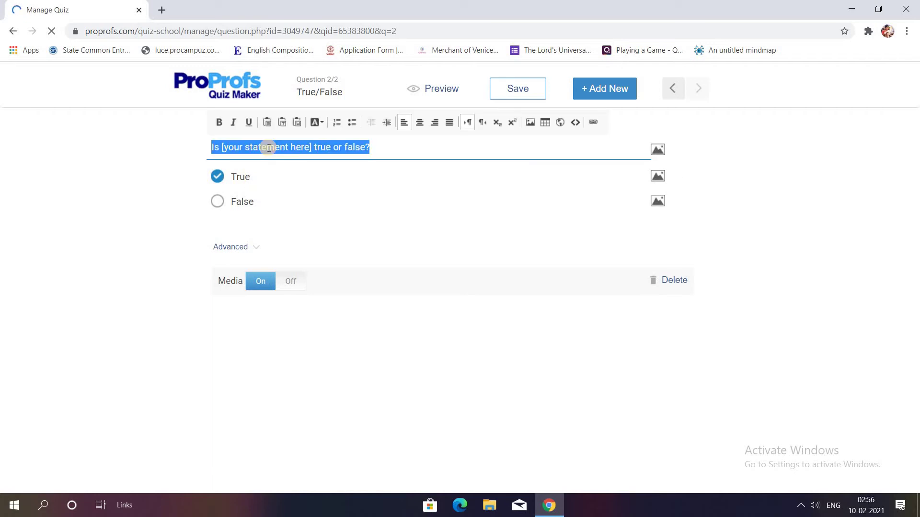
text(A)
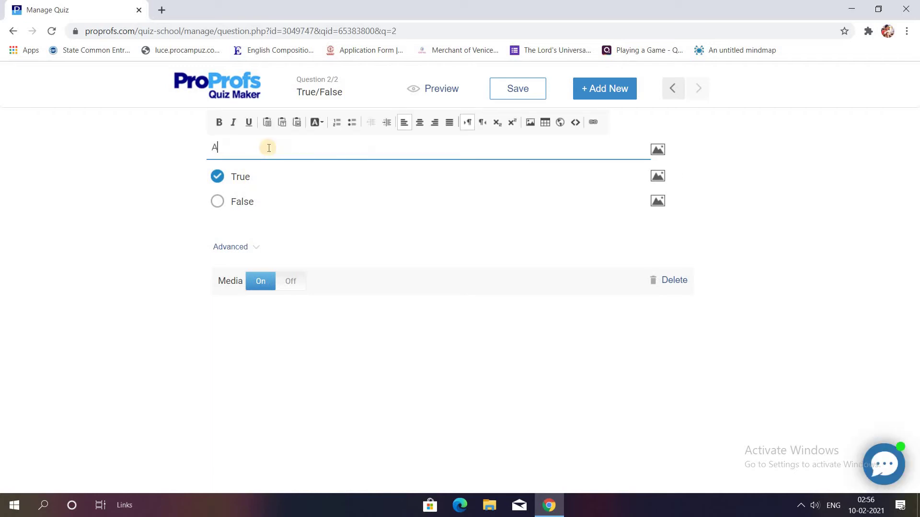
text(irways is convenient for)
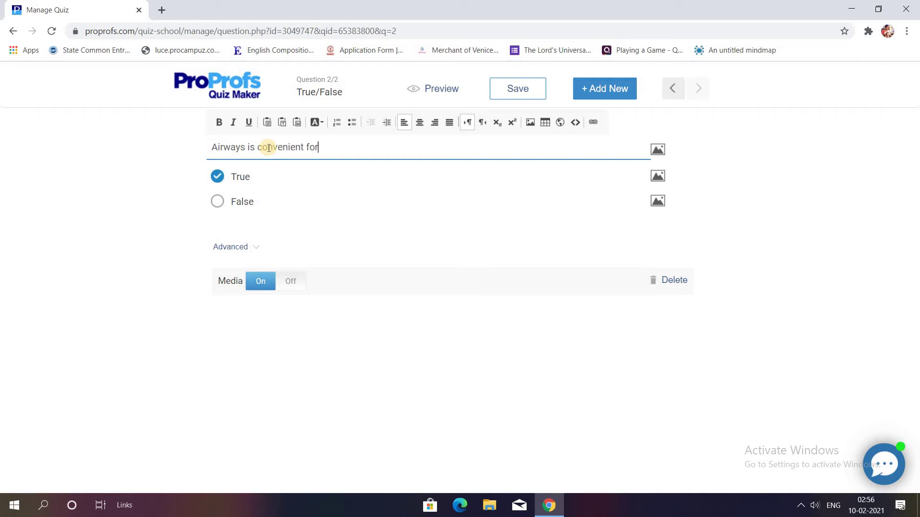
text(journeys.)
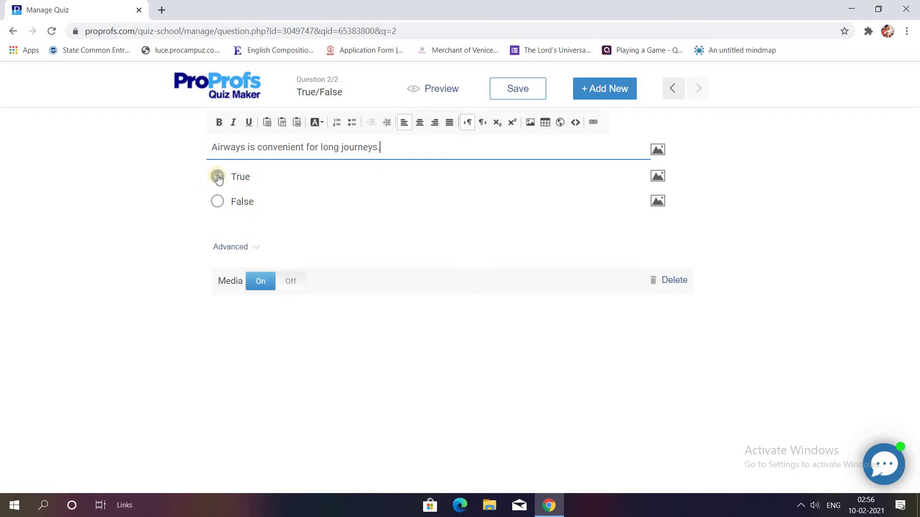
click(562, 257)
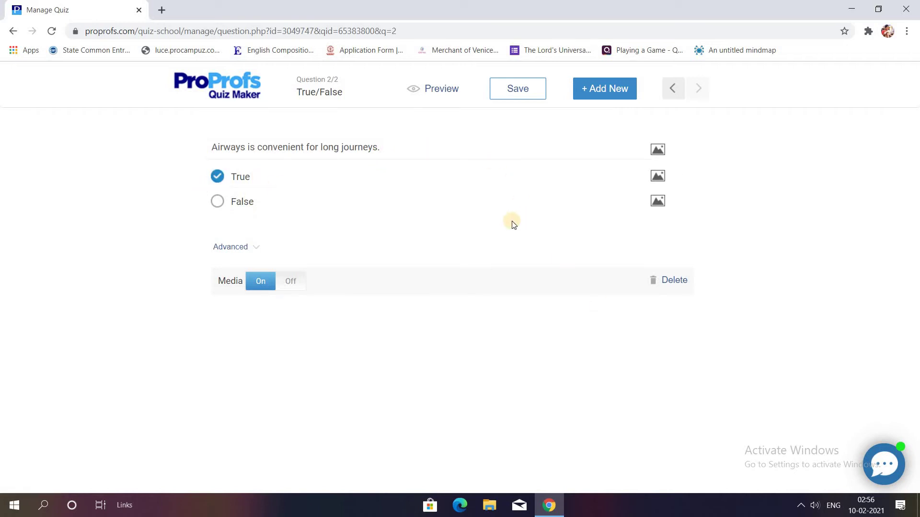
- Preview the true/false question in the tablet and desktop layouts, look through the preview page, and close it
click(444, 91)
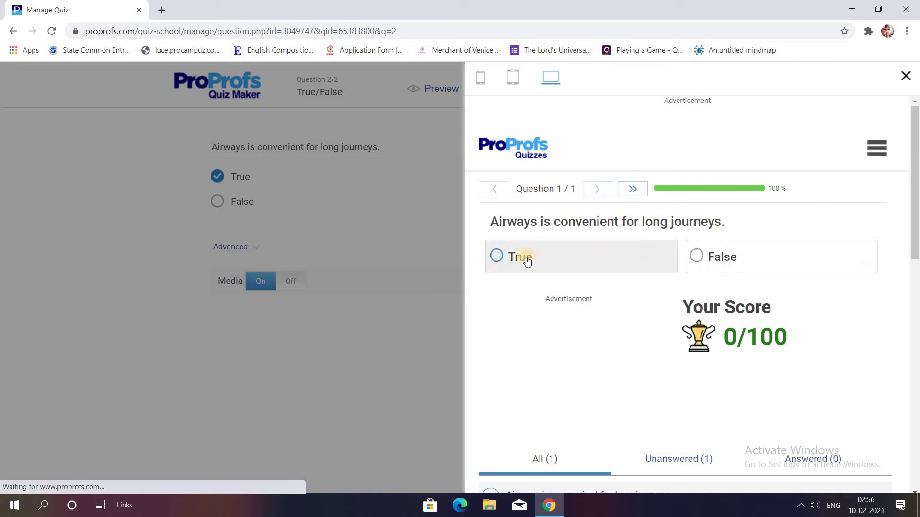
click(519, 84)
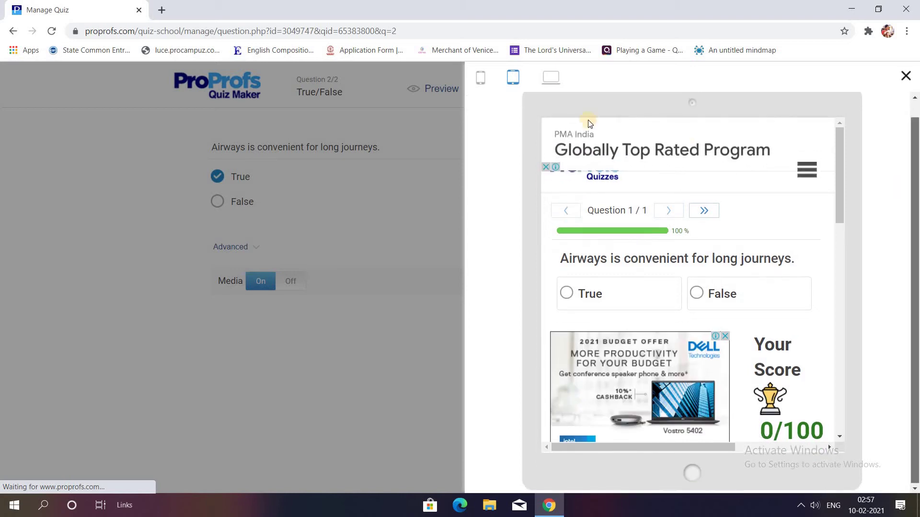
click(550, 79)
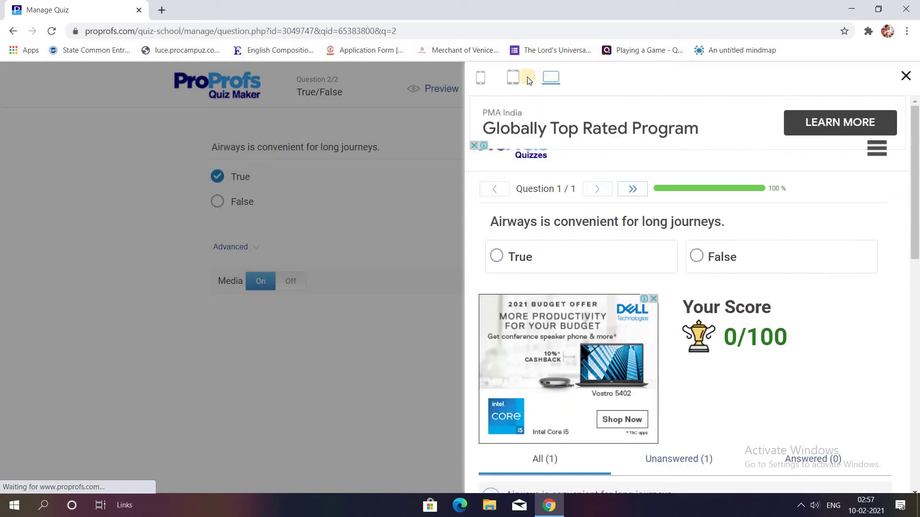
click(511, 79)
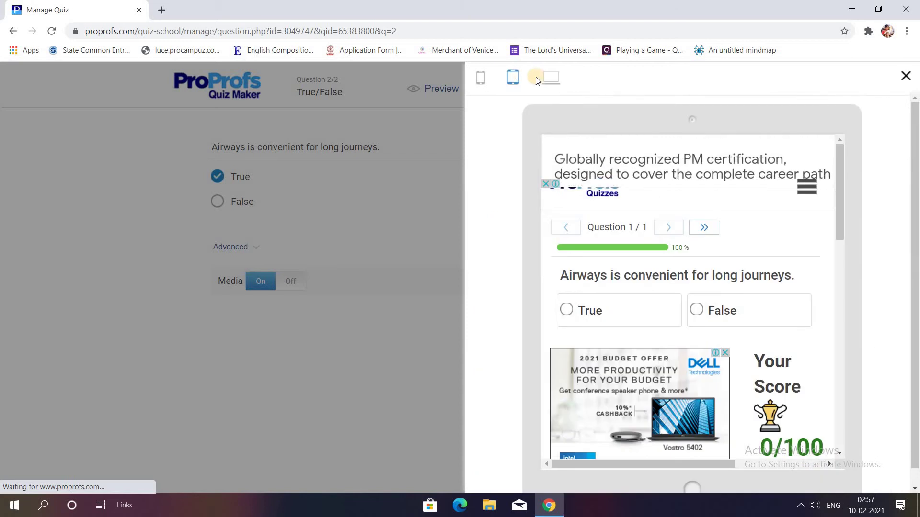
click(546, 82)
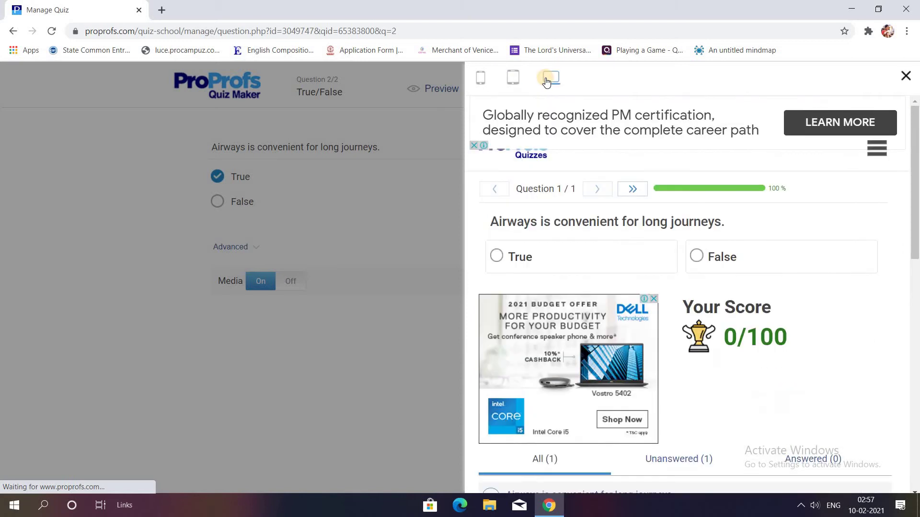
scroll(916, 302, down, 1)
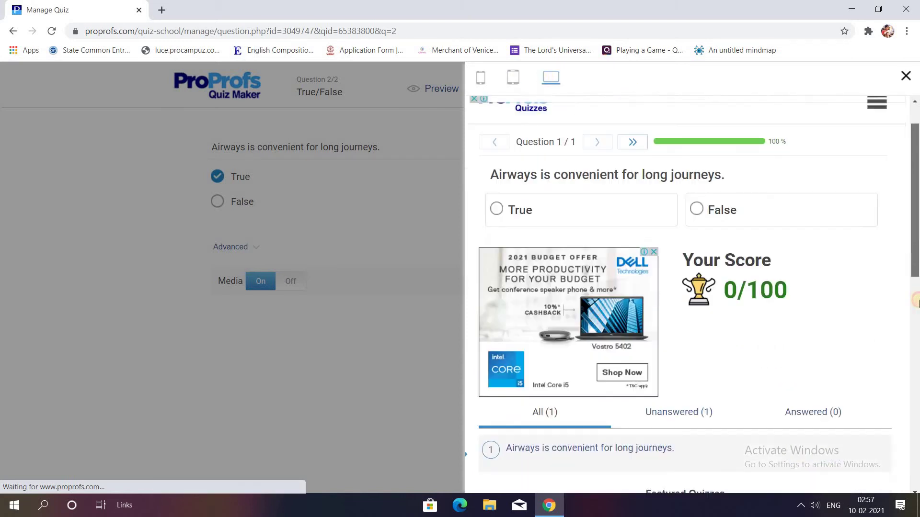
scroll(917, 302, down, 3)
scroll(917, 192, up, 5)
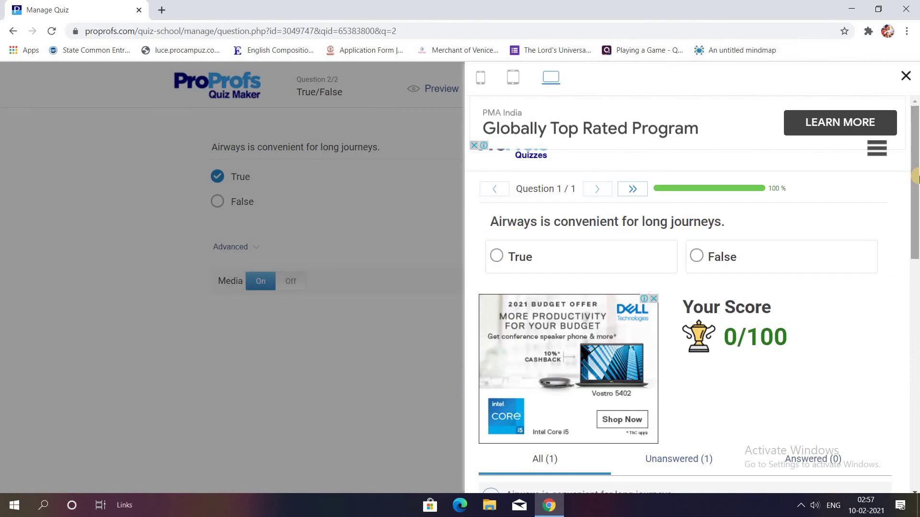
click(905, 75)
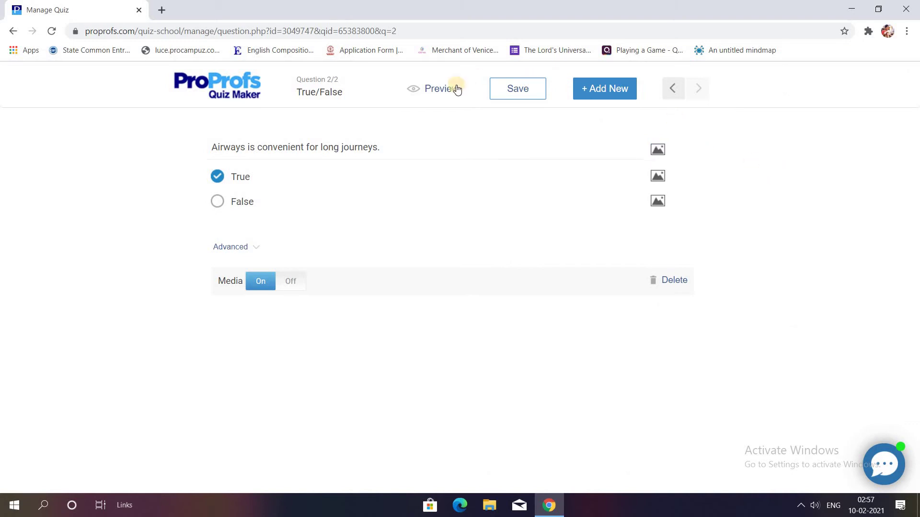
- Save the true/false question, and add a matching question with its default text before returning to the quiz overview
click(506, 91)
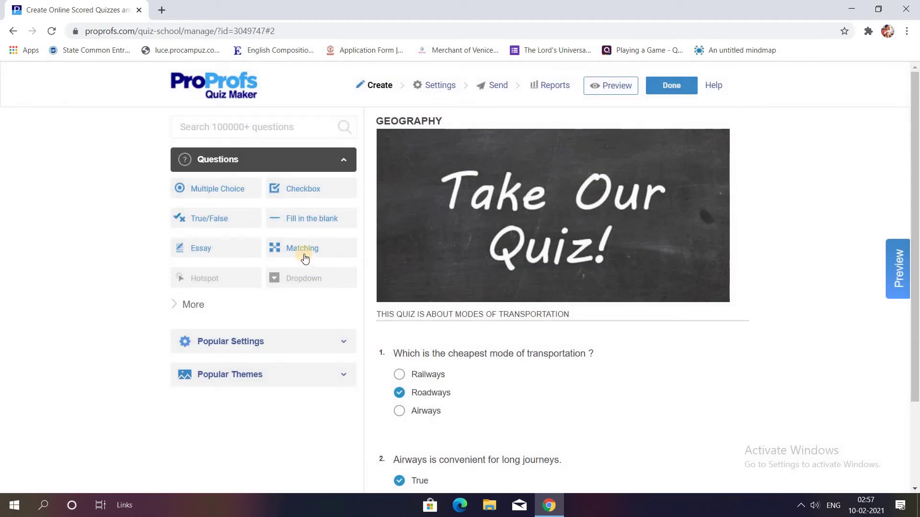
click(305, 256)
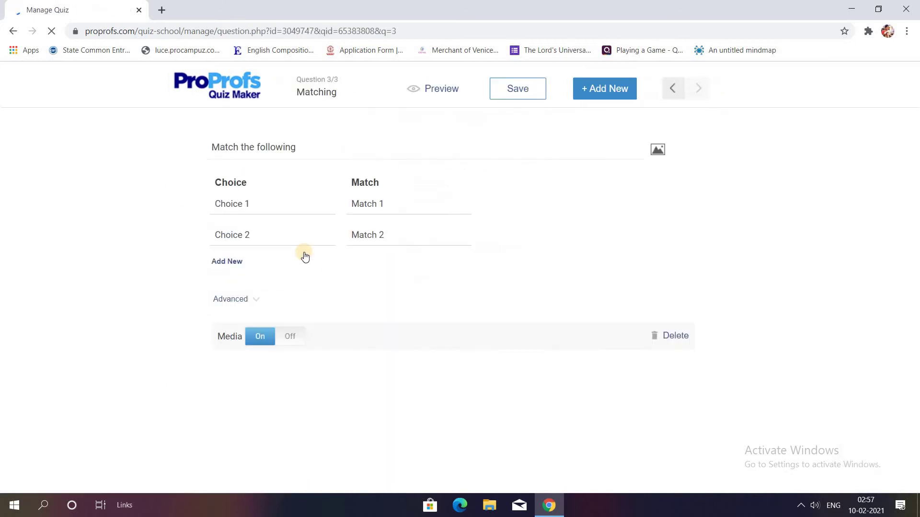
click(257, 206)
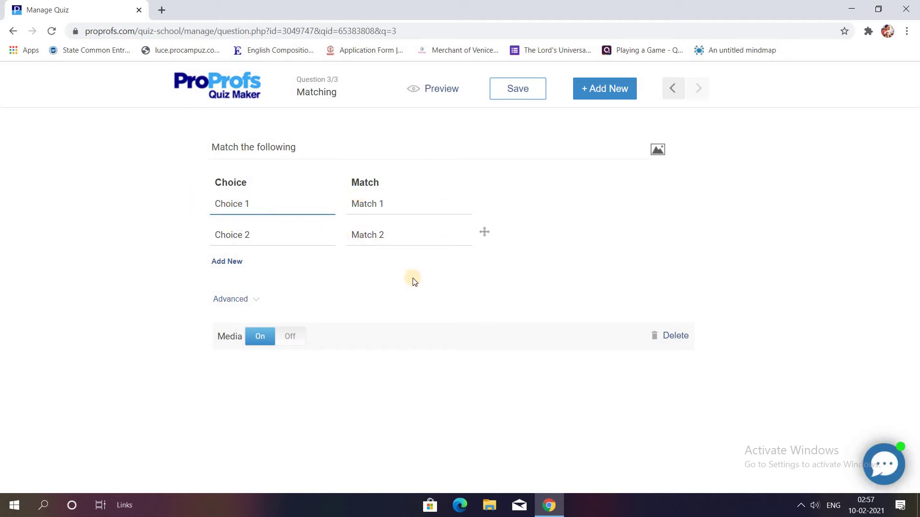
click(14, 33)
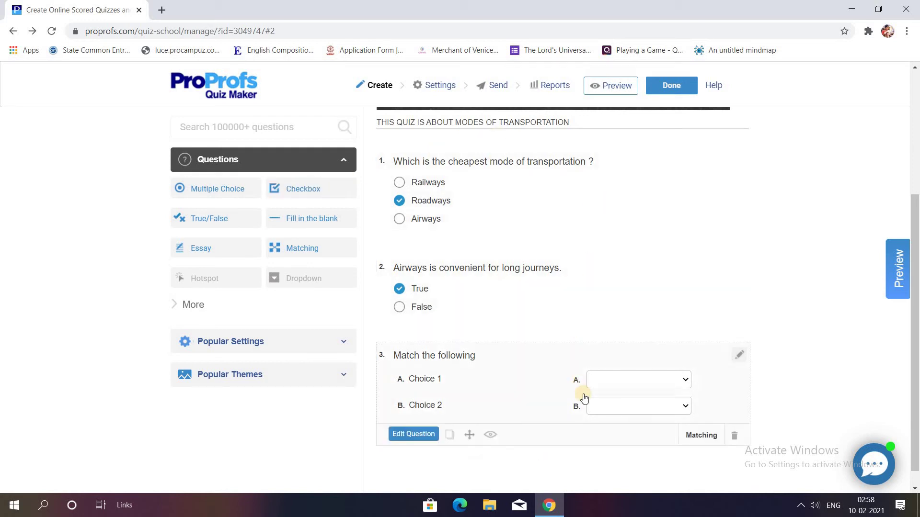
- Preview the Geography quiz as a quiz taker and look over its start page
drag(916, 220, 784, 64)
click(607, 89)
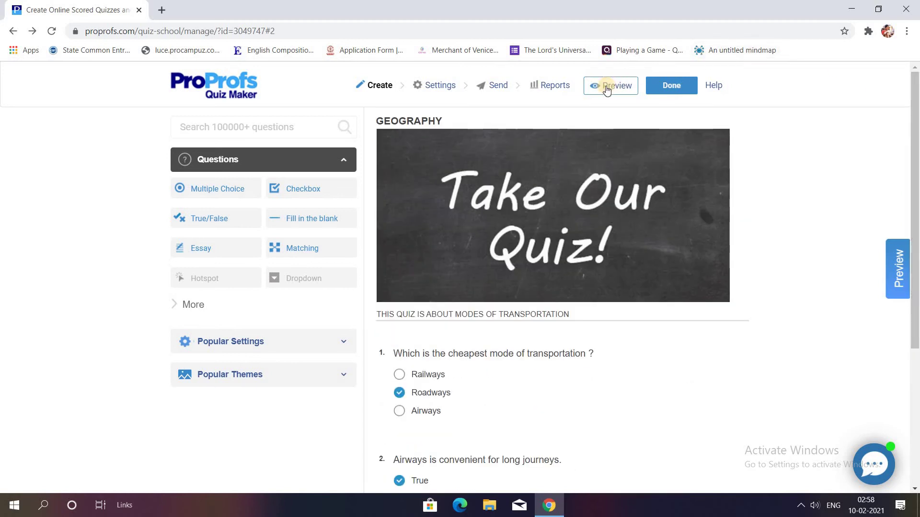
click(607, 89)
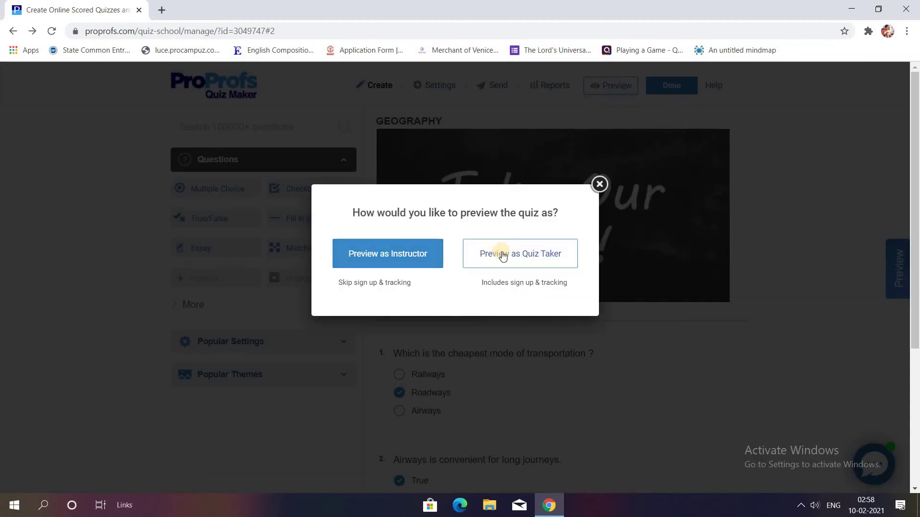
click(486, 255)
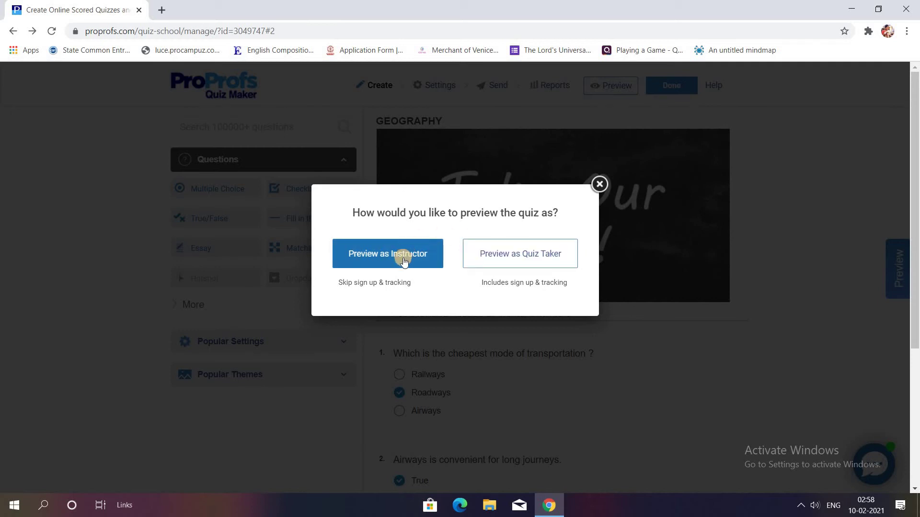
click(502, 259)
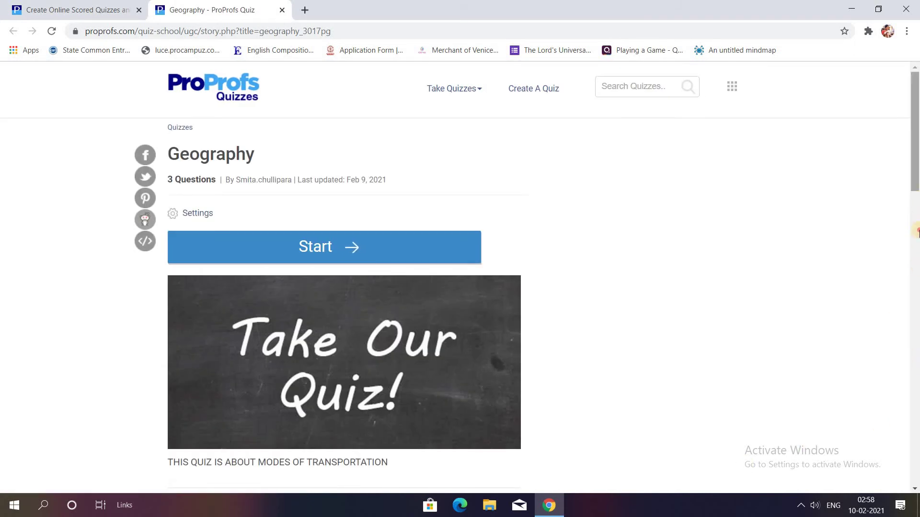
scroll(916, 201, down, 3)
scroll(916, 200, up, 3)
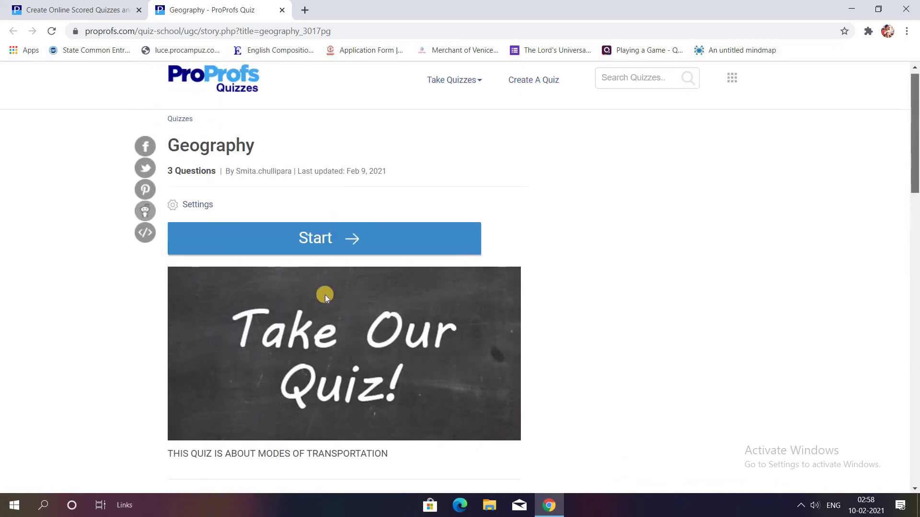
- Start the quiz preview, answer the cheapest mode of transportation question with Roadways, and continue to the second question
click(335, 238)
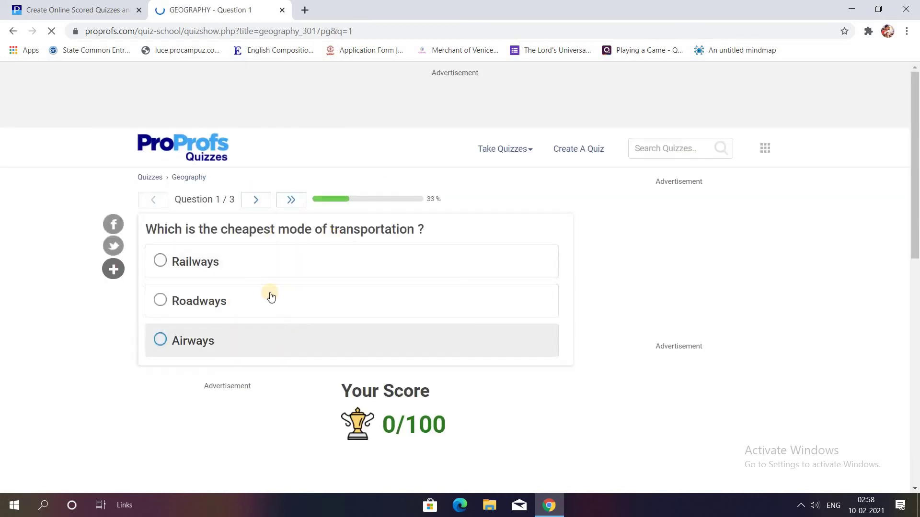
click(174, 295)
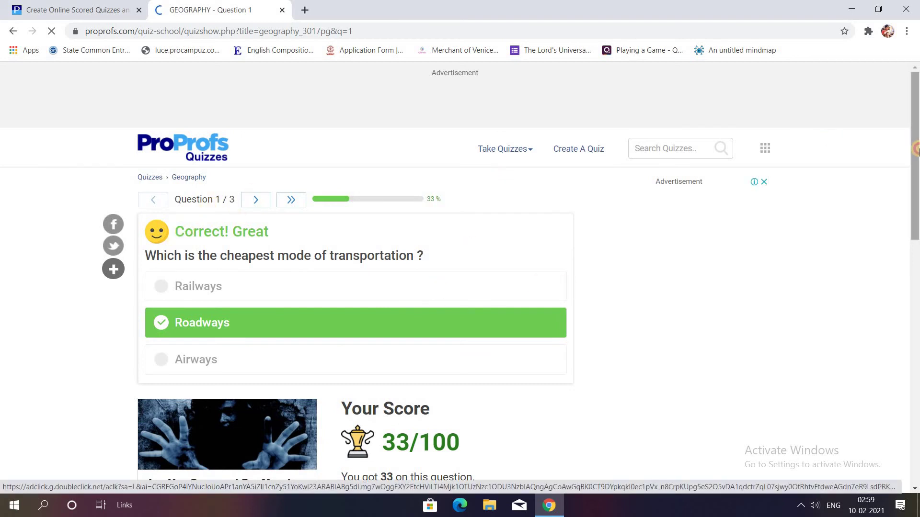
scroll(402, 331, down, 5)
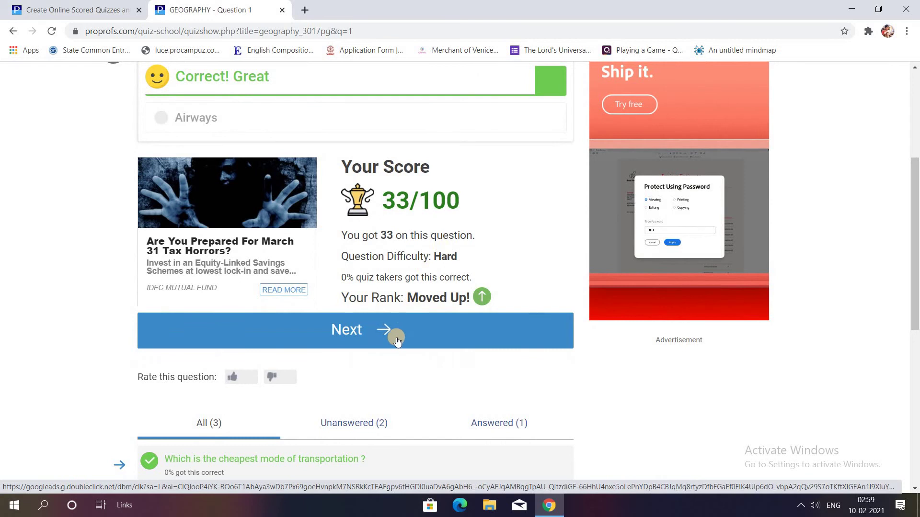
click(395, 338)
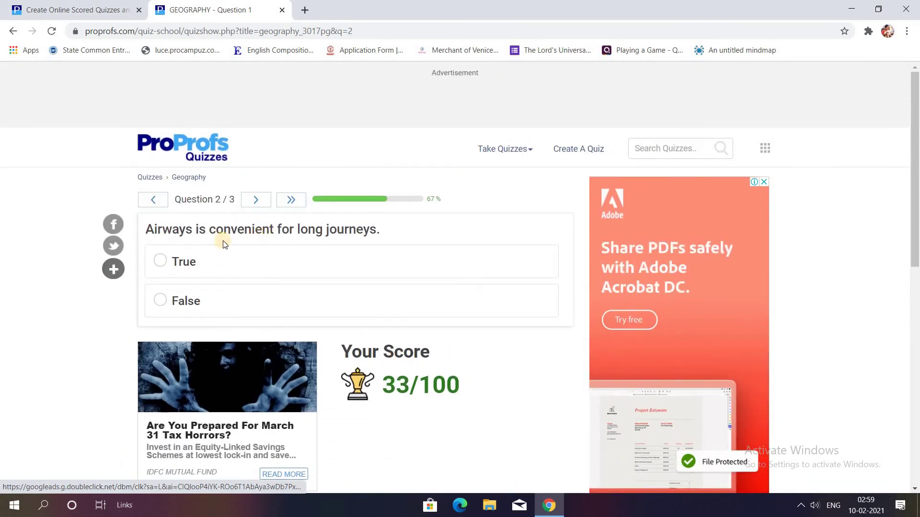
- Answer the airways statement with True, submit the answer, and review the score feedback
click(161, 261)
scroll(355, 236, down, 3)
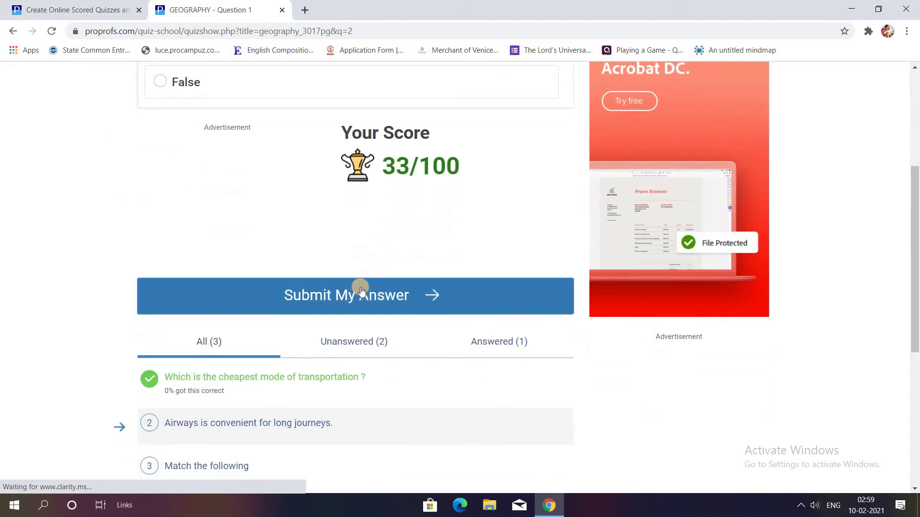
click(358, 291)
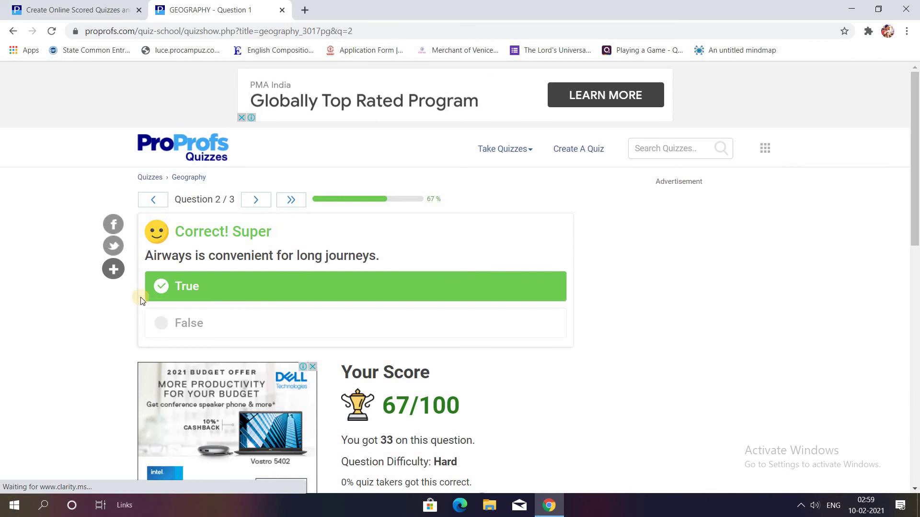
scroll(916, 269, down, 2)
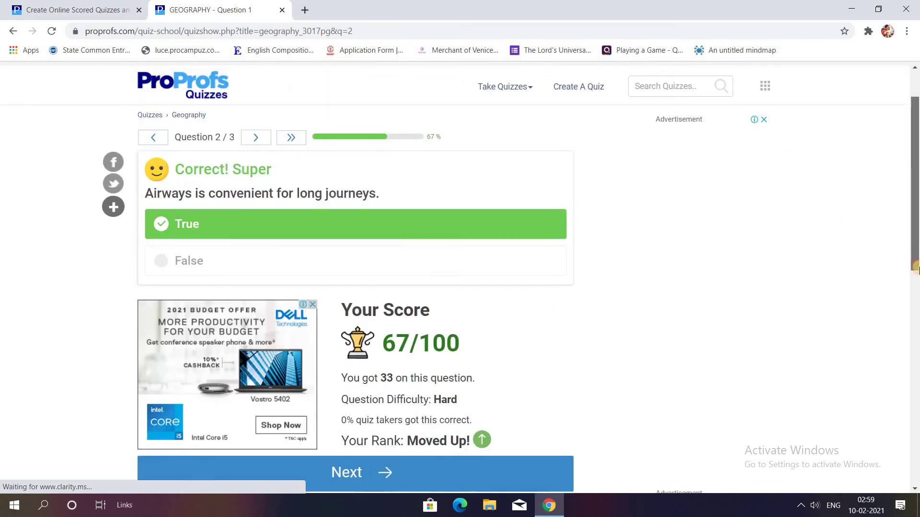
scroll(916, 269, down, 3)
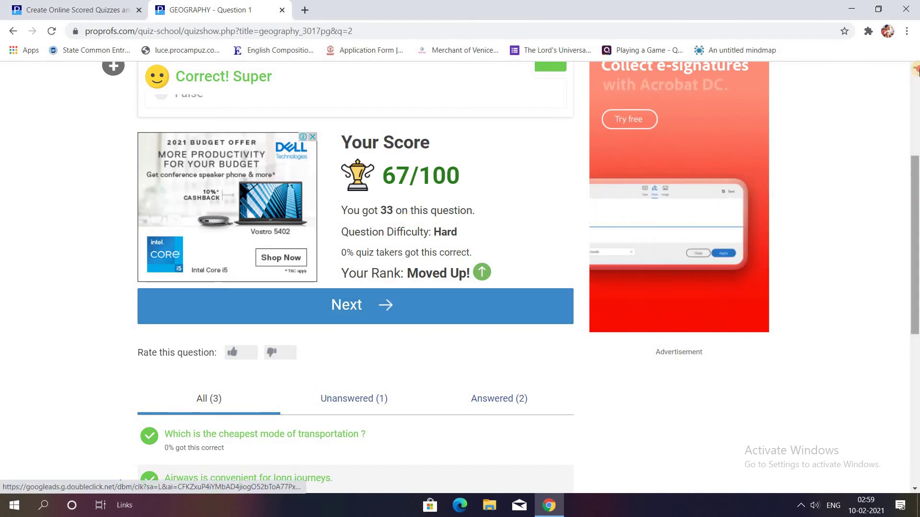
- Return to the quiz editor, finish the Geography quiz, and open the Untitled Quiz edited on Sep 24, 2020 from the quiz list
scroll(915, 69, up, 10)
click(107, 10)
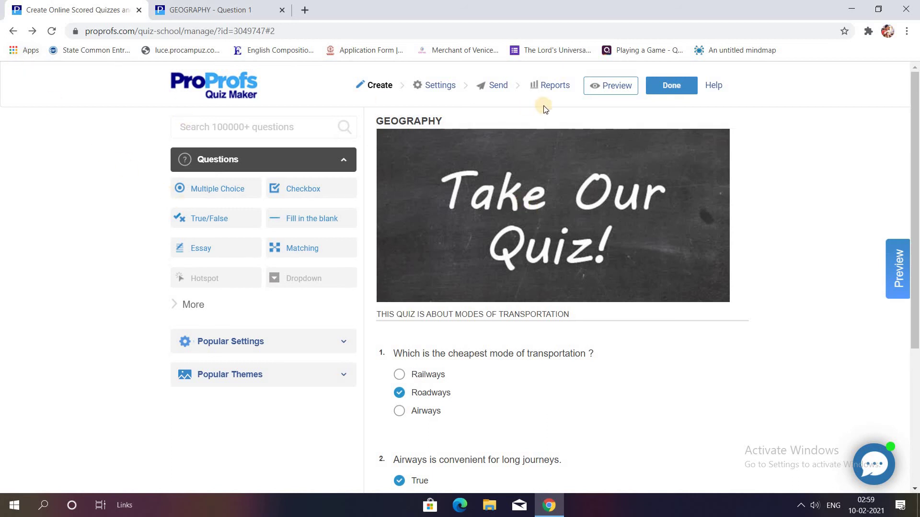
click(655, 85)
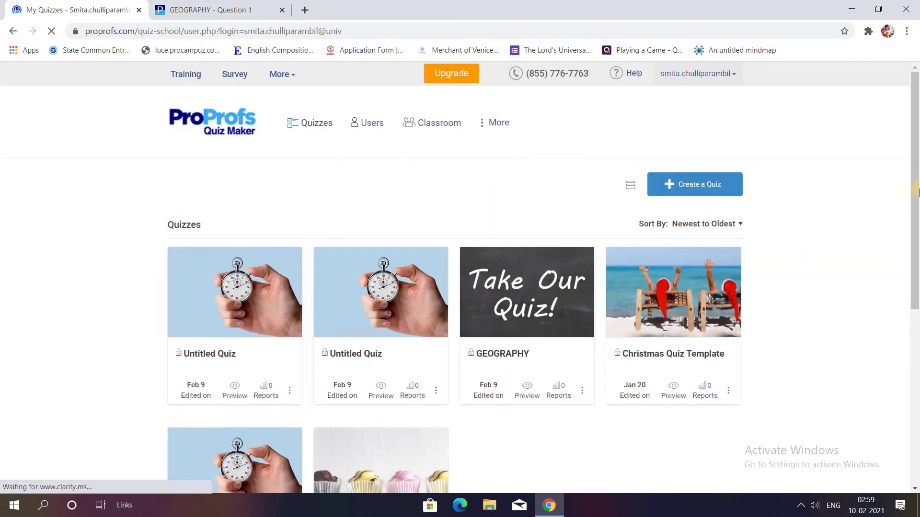
scroll(908, 249, down, 3)
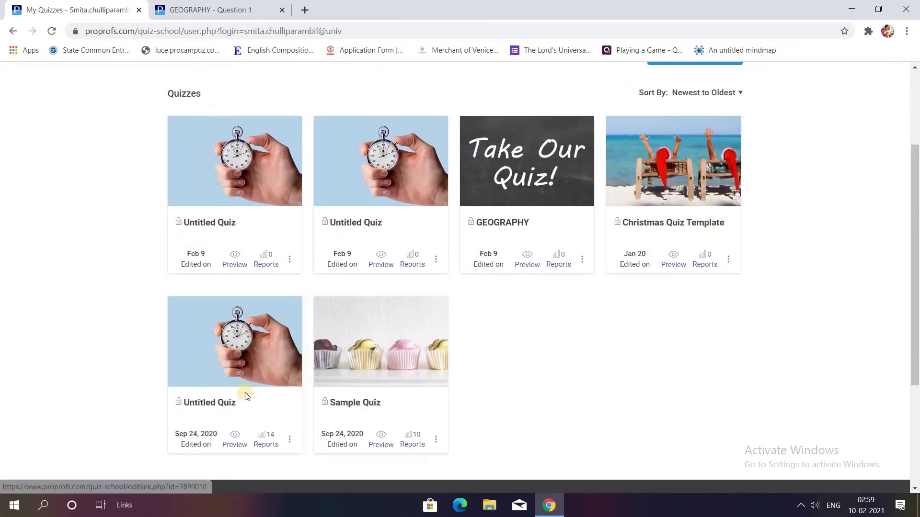
click(231, 340)
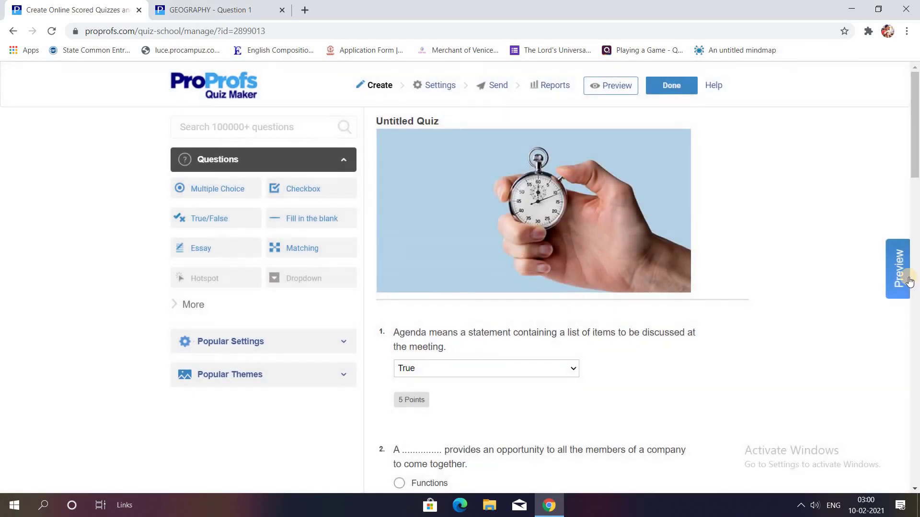
- Look through the questions of the untitled quiz and open its score reports
drag(918, 165, 917, 381)
drag(916, 160, 916, 160)
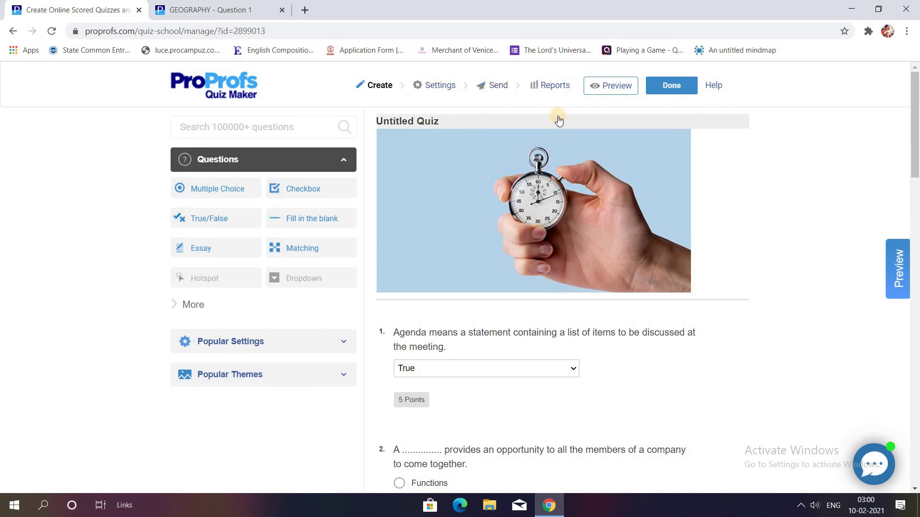
click(544, 87)
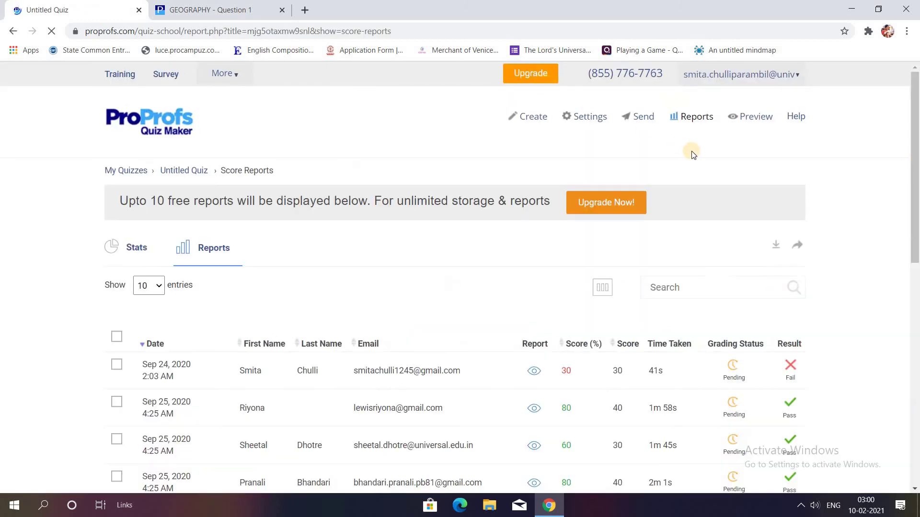
drag(916, 166, 916, 190)
scroll(445, 298, up, 1)
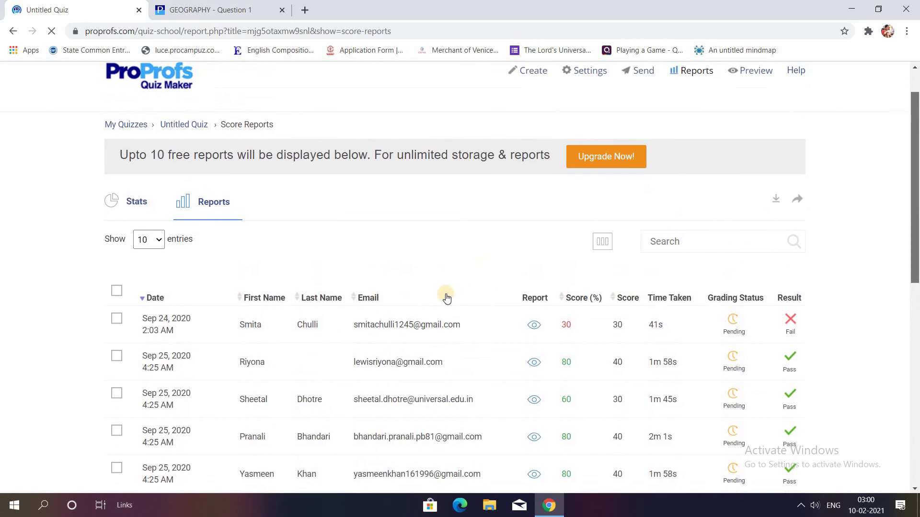
- Open the first participant's score report and examine the certificate, the report summary and the graded answers
click(533, 326)
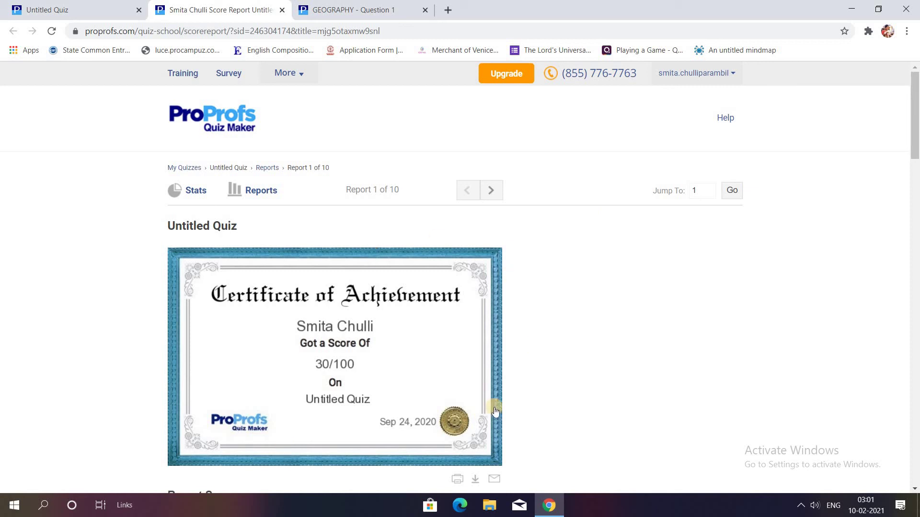
drag(915, 146, 915, 201)
scroll(915, 202, down, 4)
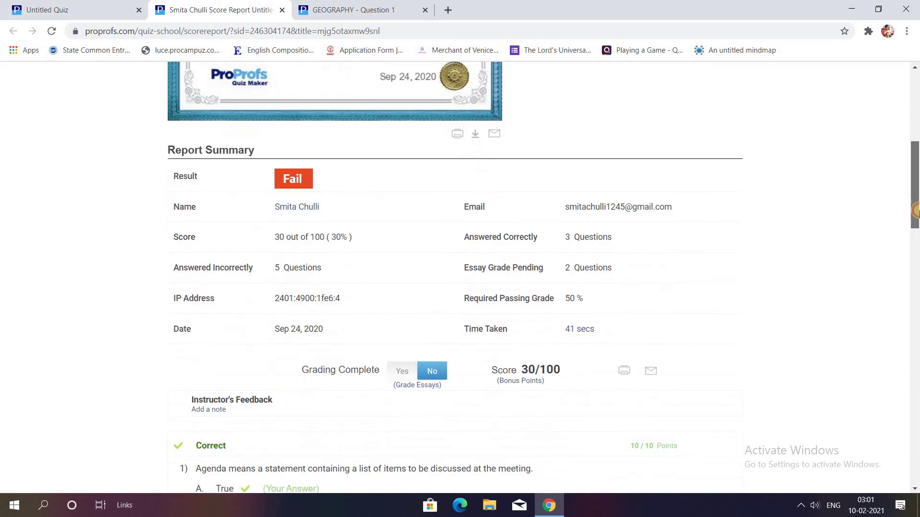
scroll(915, 201, up, 2)
scroll(915, 201, up, 4)
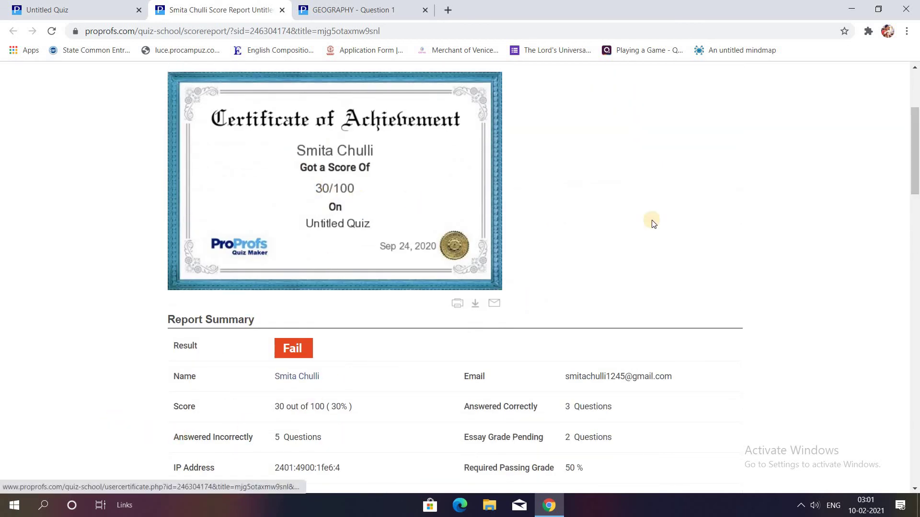
scroll(916, 217, down, 9)
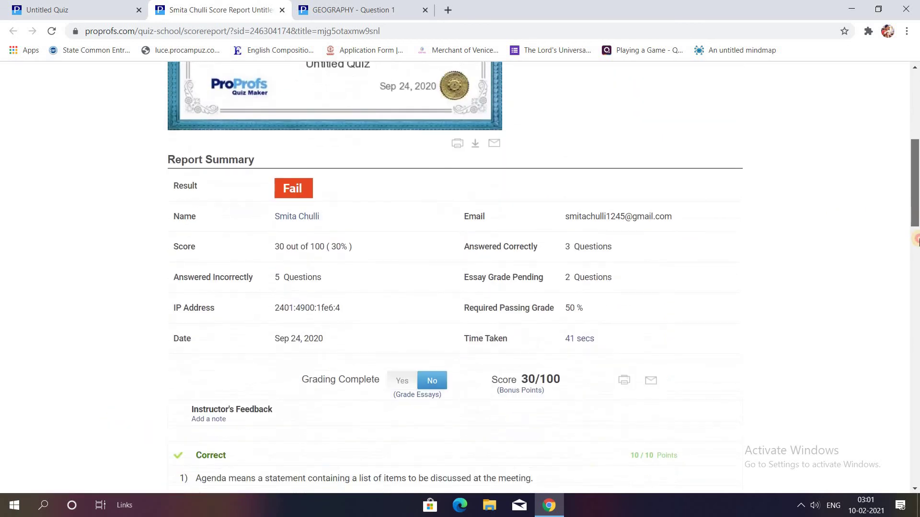
scroll(916, 274, down, 9)
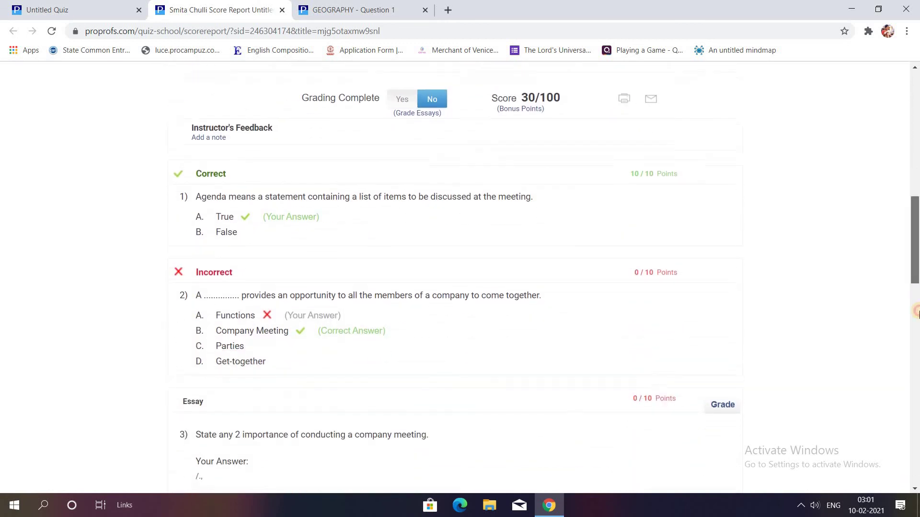
scroll(916, 440, down, 8)
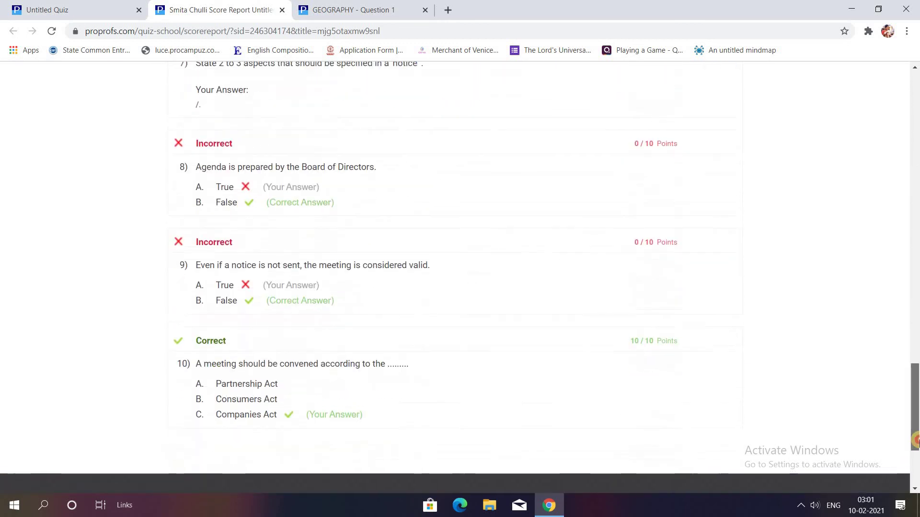
scroll(916, 403, down, 2)
scroll(916, 402, up, 6)
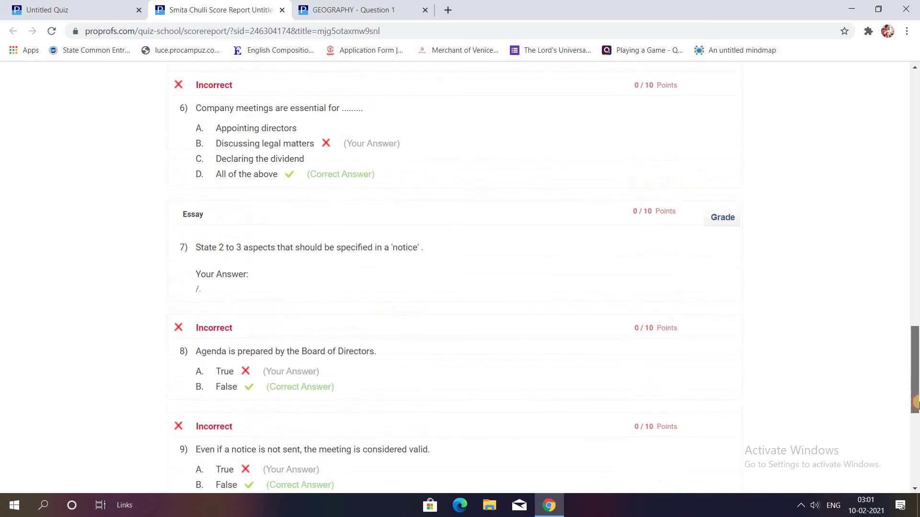
drag(917, 375, 916, 211)
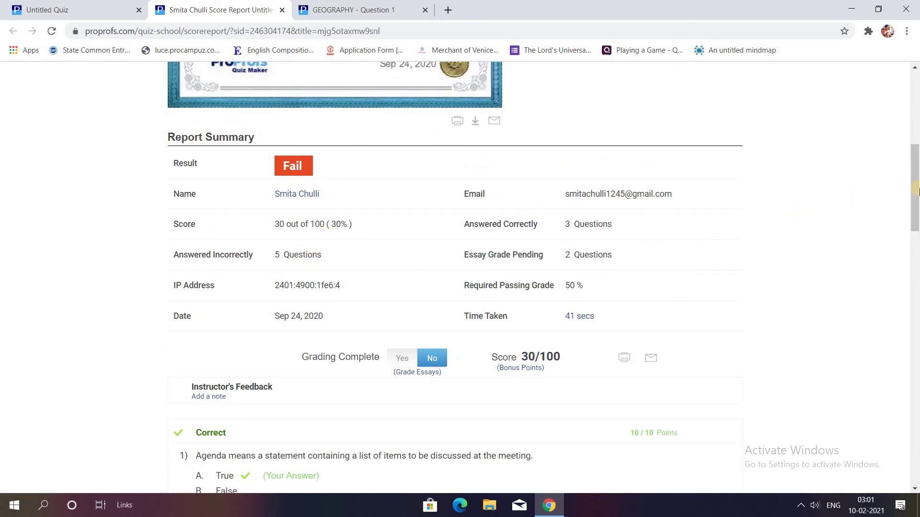
click(916, 91)
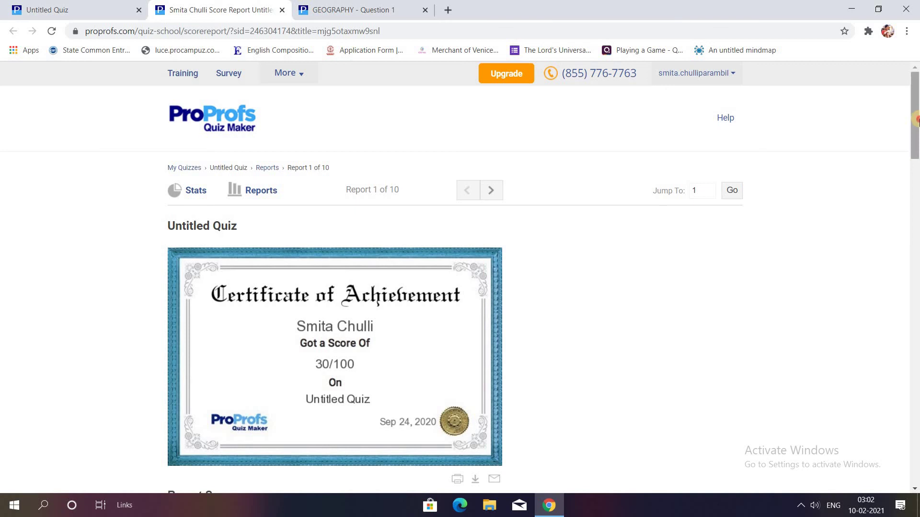
scroll(915, 154, down, 2)
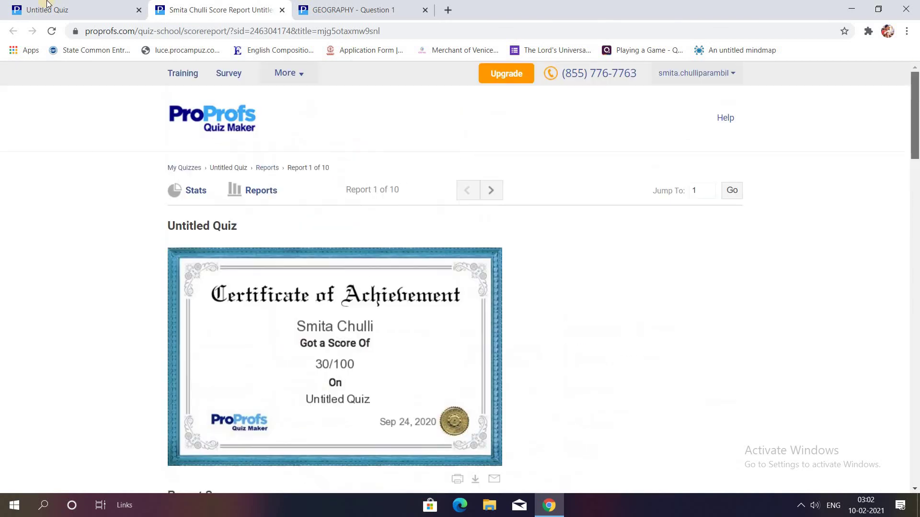
- Return to the list of score reports, look through it, and go back to the untitled quiz's questions
click(46, 3)
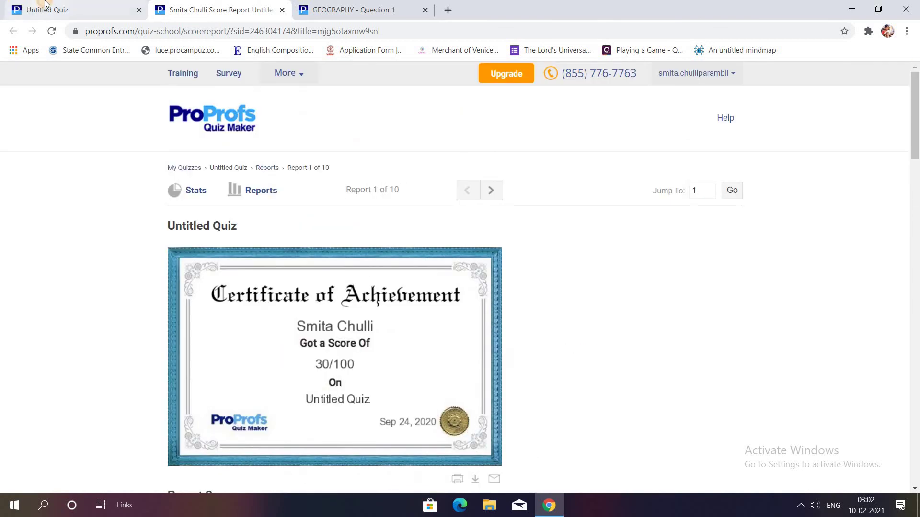
scroll(915, 153, down, 9)
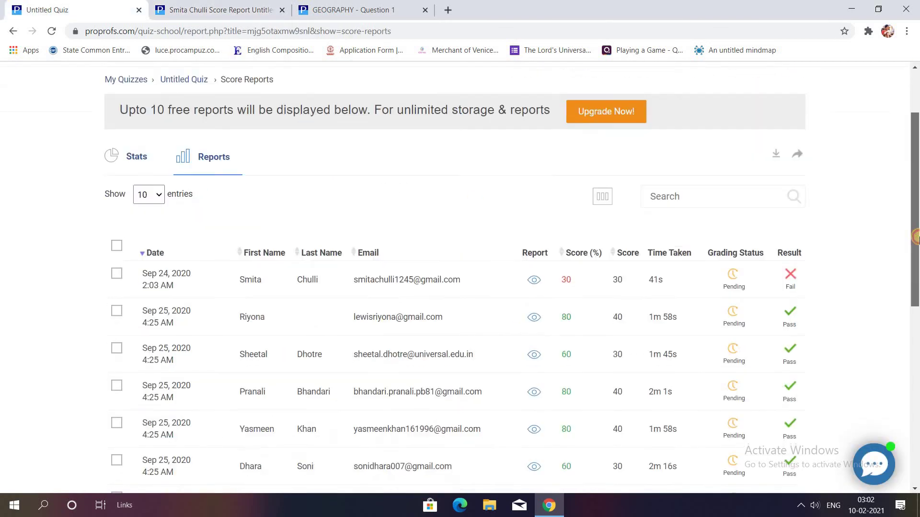
scroll(910, 163, up, 10)
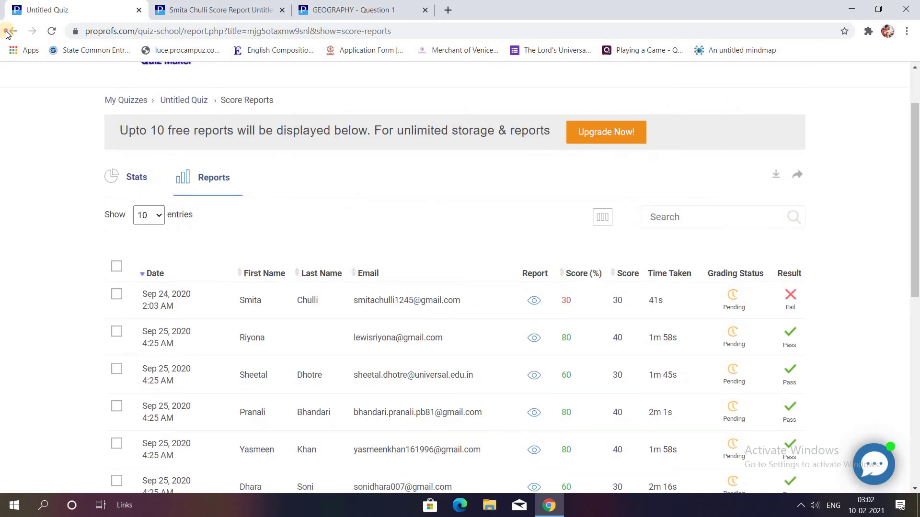
click(10, 31)
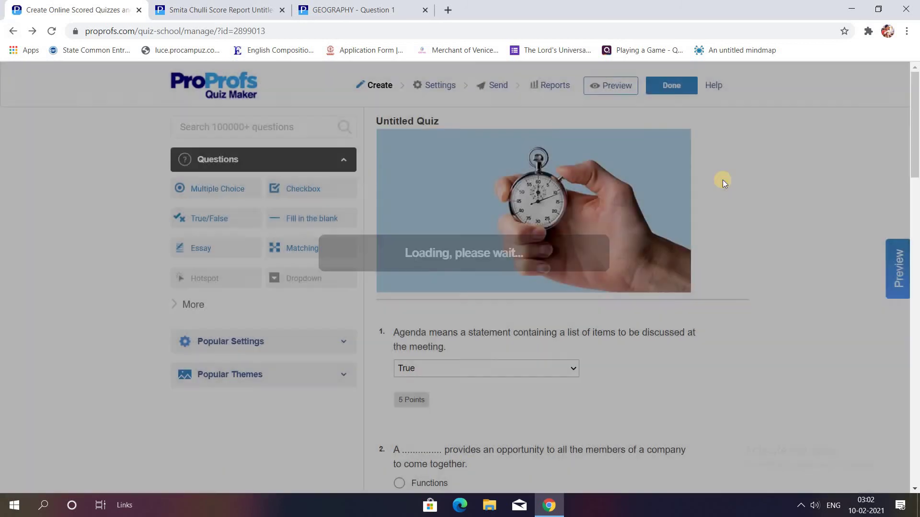
scroll(915, 129, down, 20)
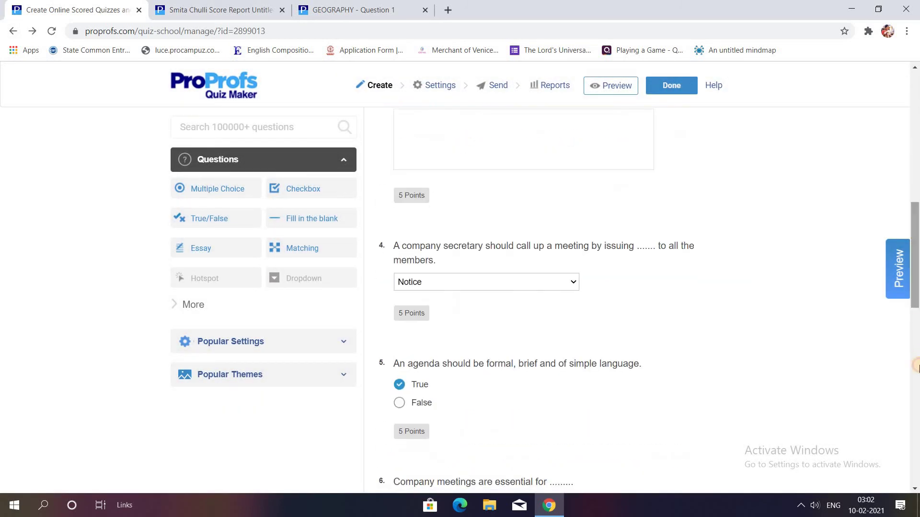
scroll(916, 118, up, 20)
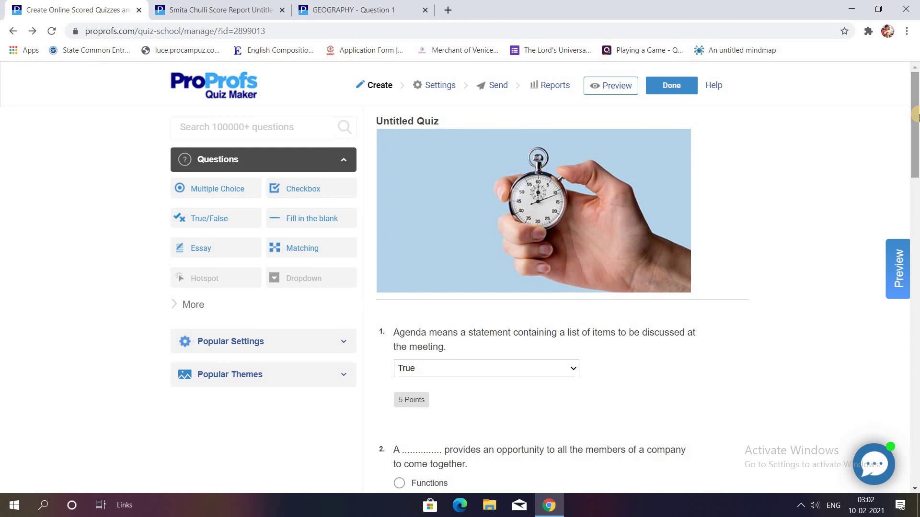